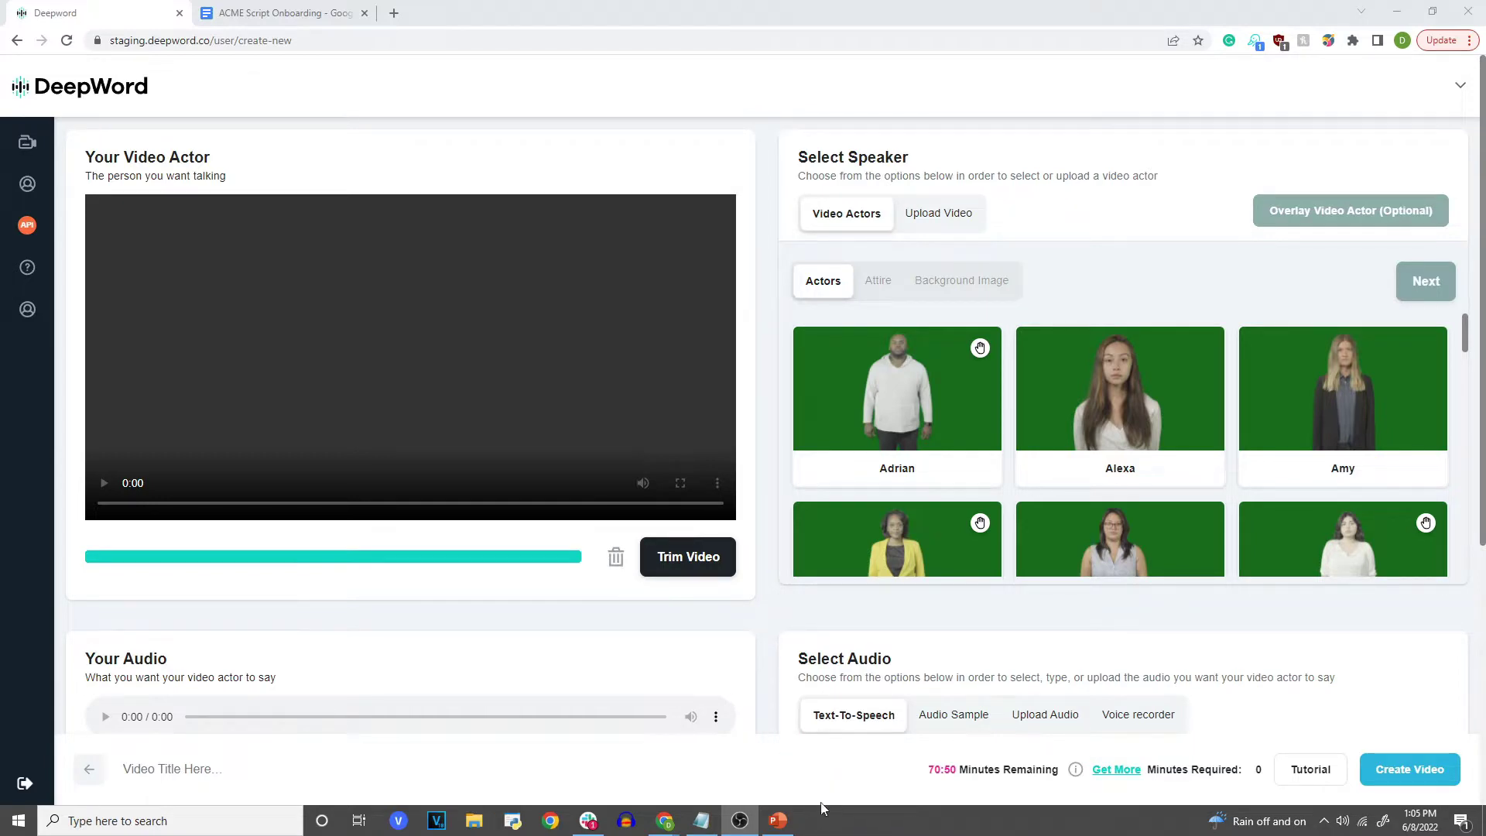
Switch from DeepWord to the ACME Corporation Onboarding presentation in PowerPoint
left_click(778, 820)
Review slides 1–4, from the title slide to Automation & Communication, then return to DeepWord
scroll(133, 309, "up", 2)
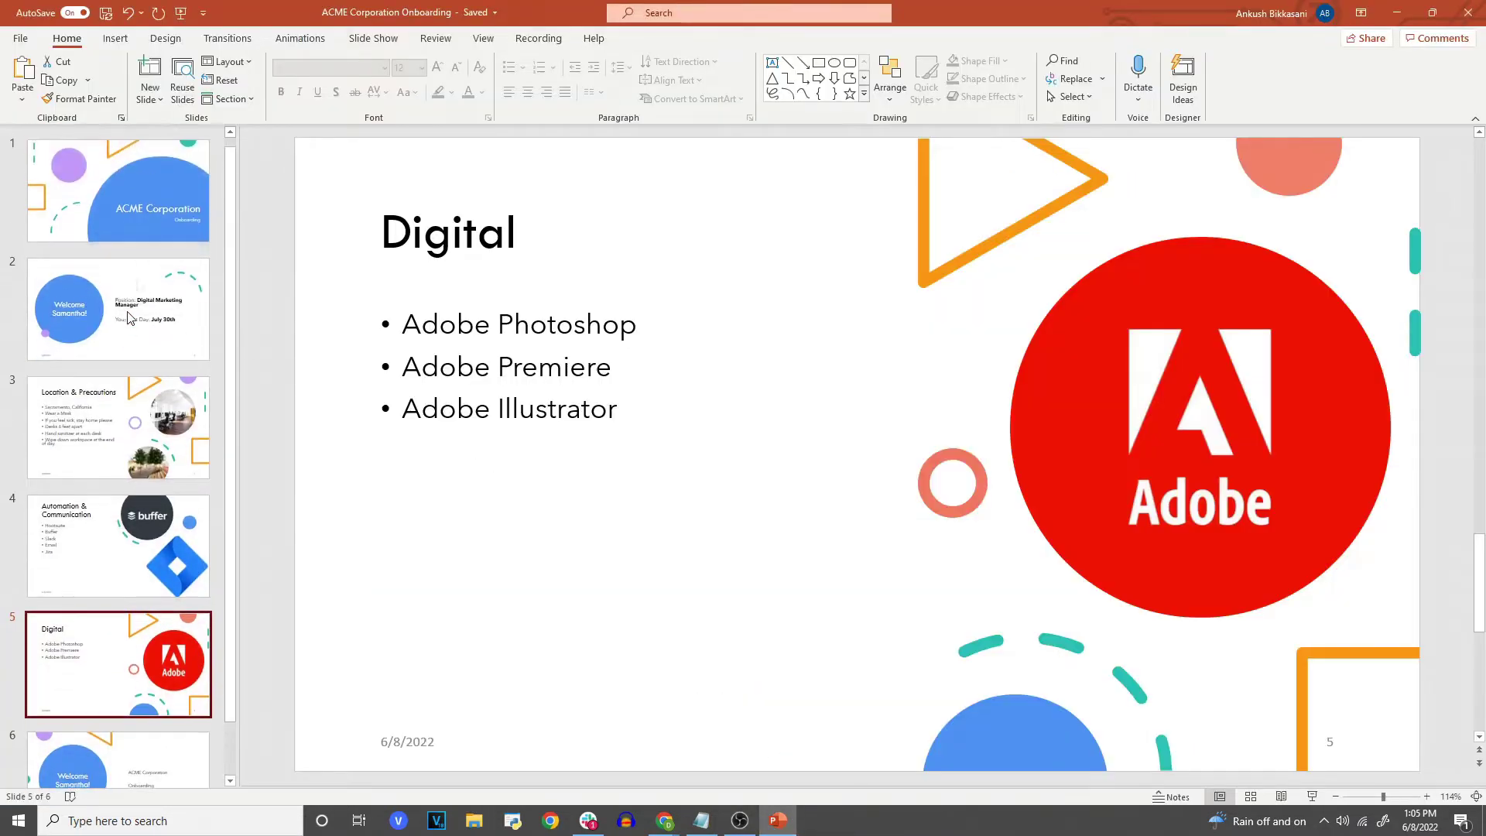
left_click(153, 215)
left_click(155, 308)
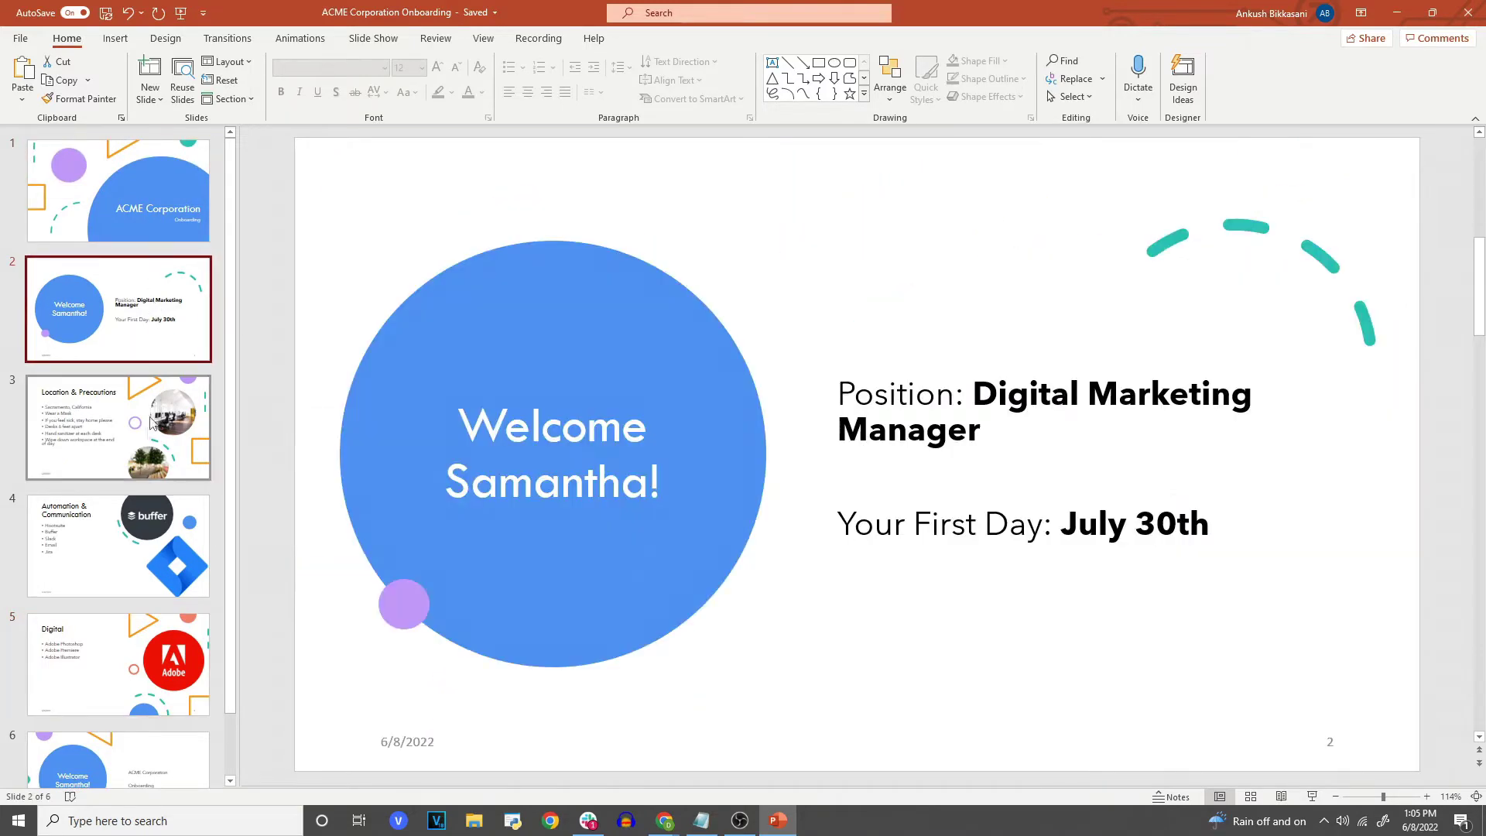
left_click(159, 457)
left_click(143, 554)
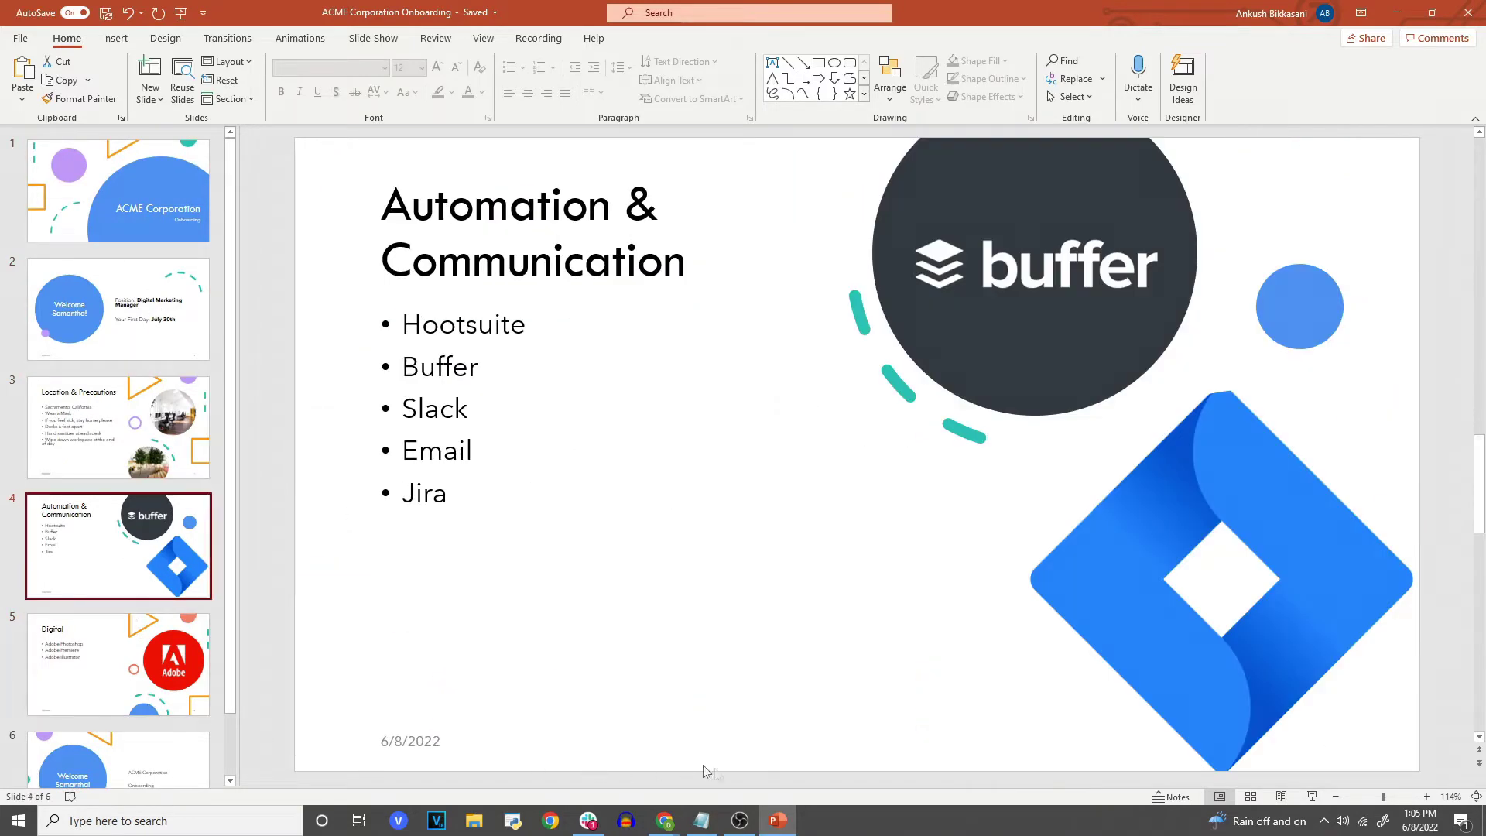
mouse_move(664, 820)
left_click(733, 780)
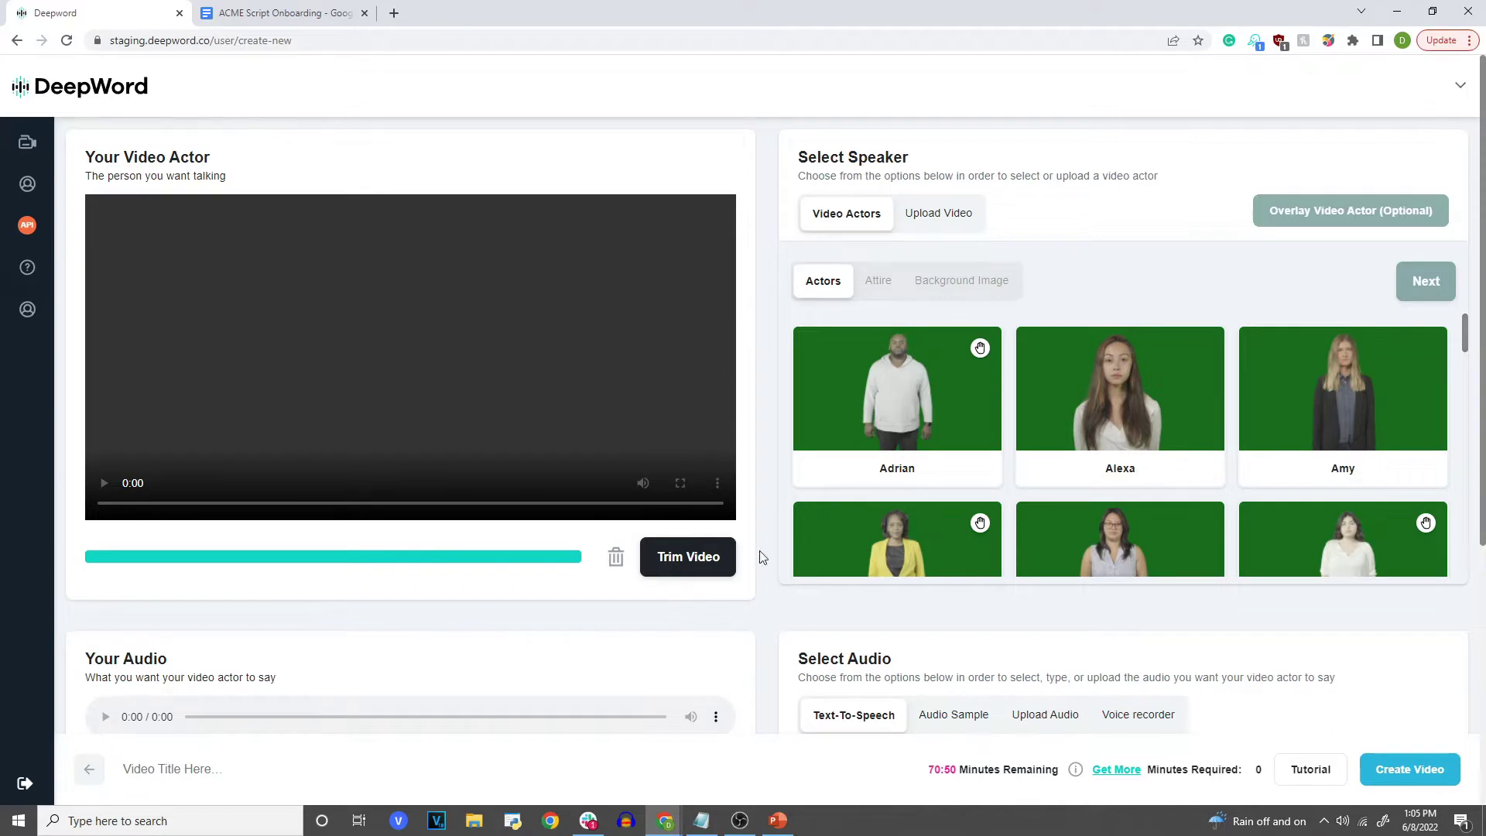
Pick Oscar from the Actors gallery as the video actor on a green screen
left_click(271, 17)
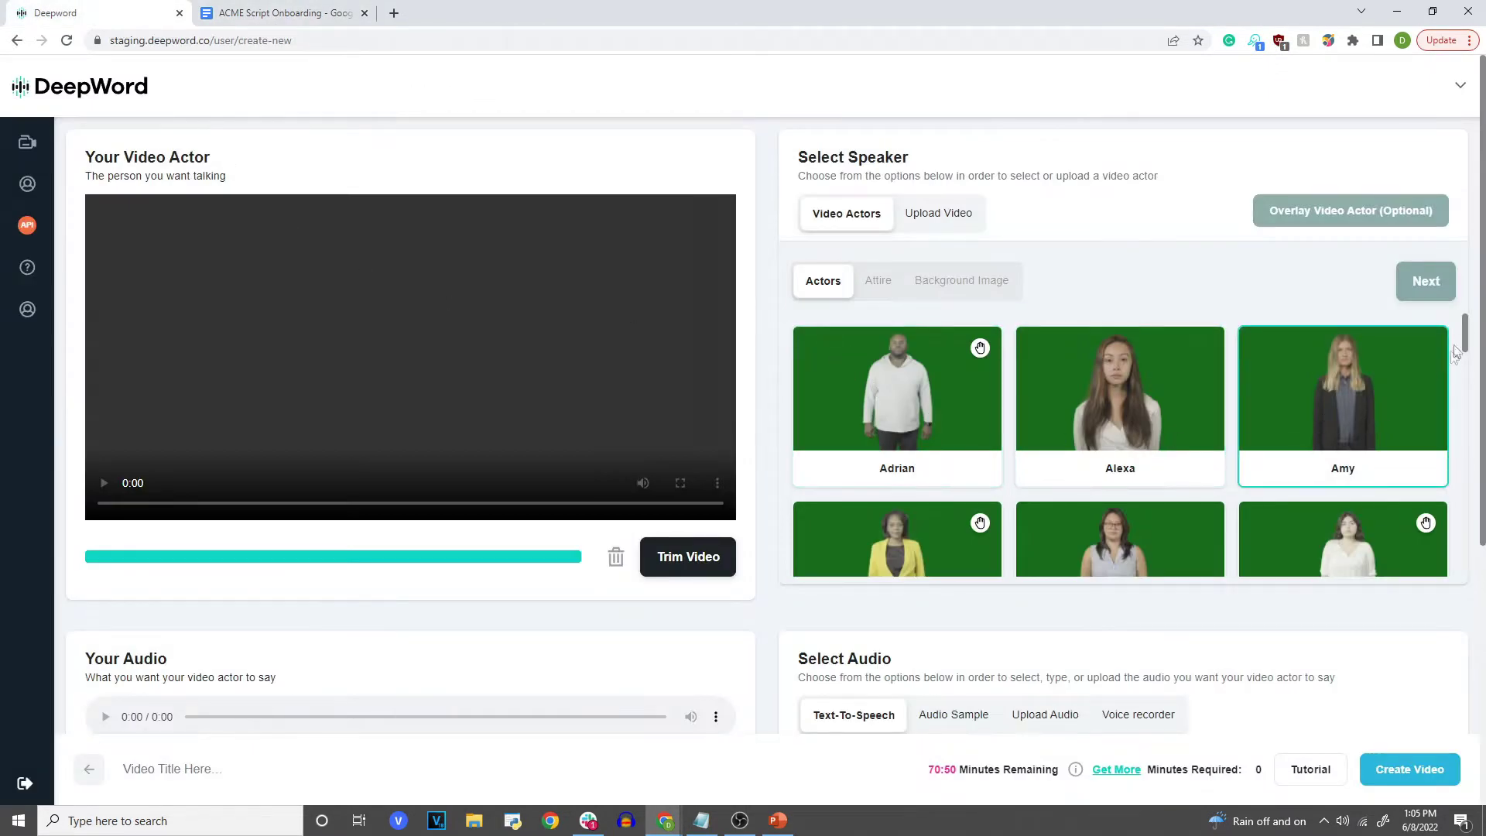
left_click_drag(1465, 340, 1469, 513)
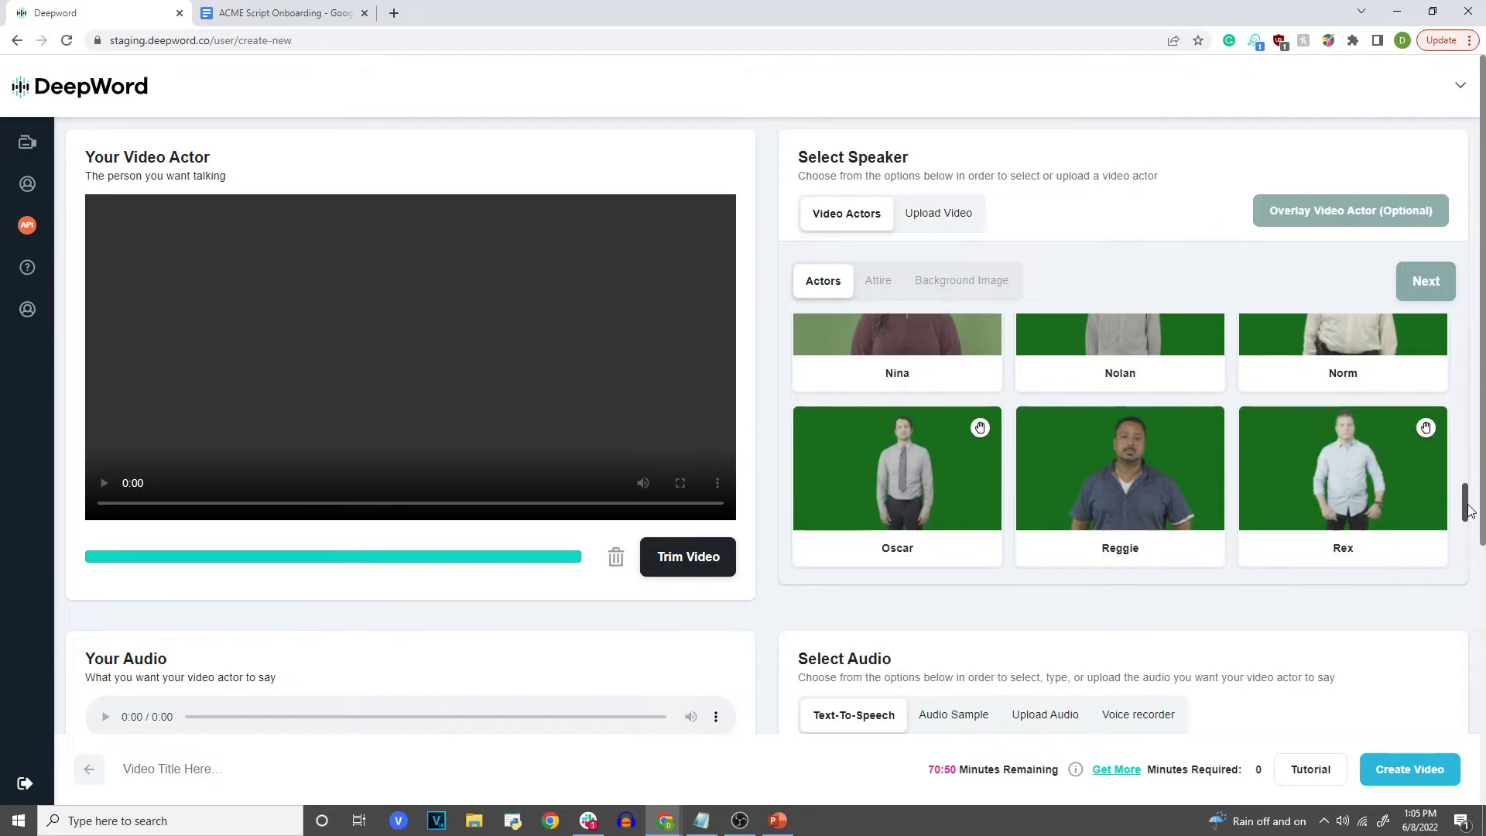
left_click(944, 475)
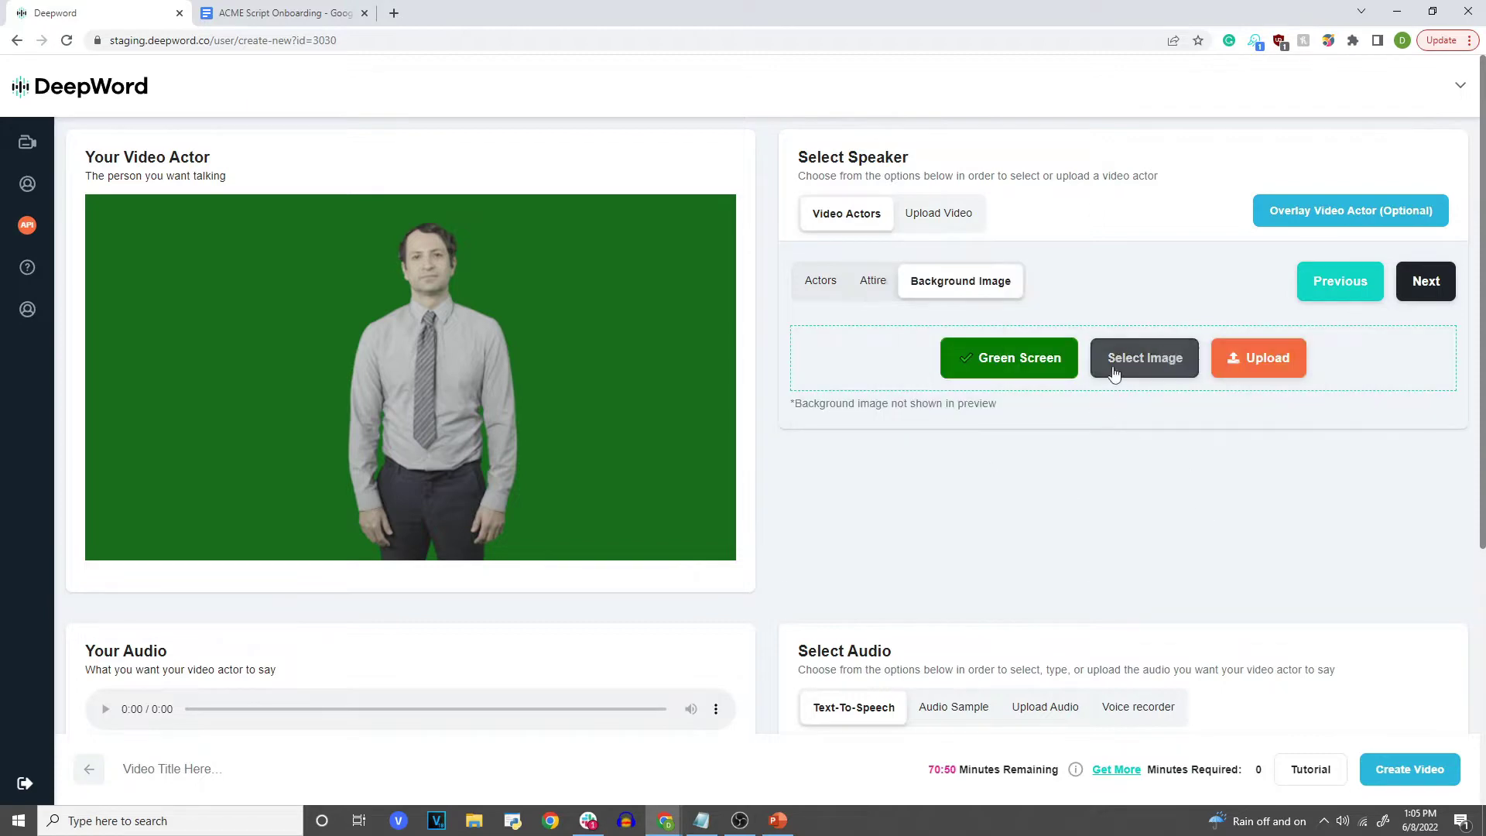
Set the actor's background image to Office_2.jpg
left_click(1115, 372)
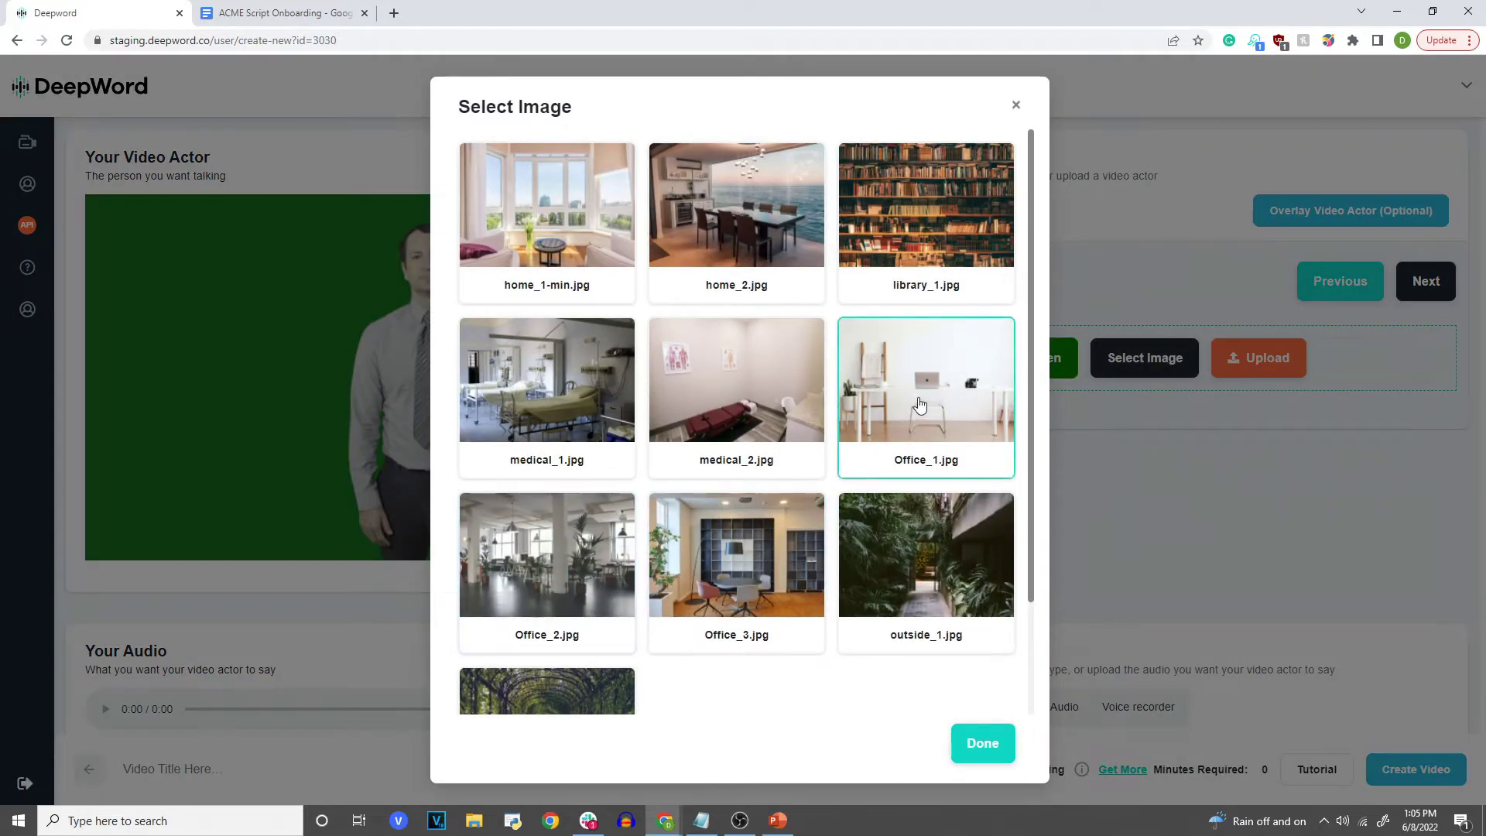
left_click(554, 569)
left_click(1005, 759)
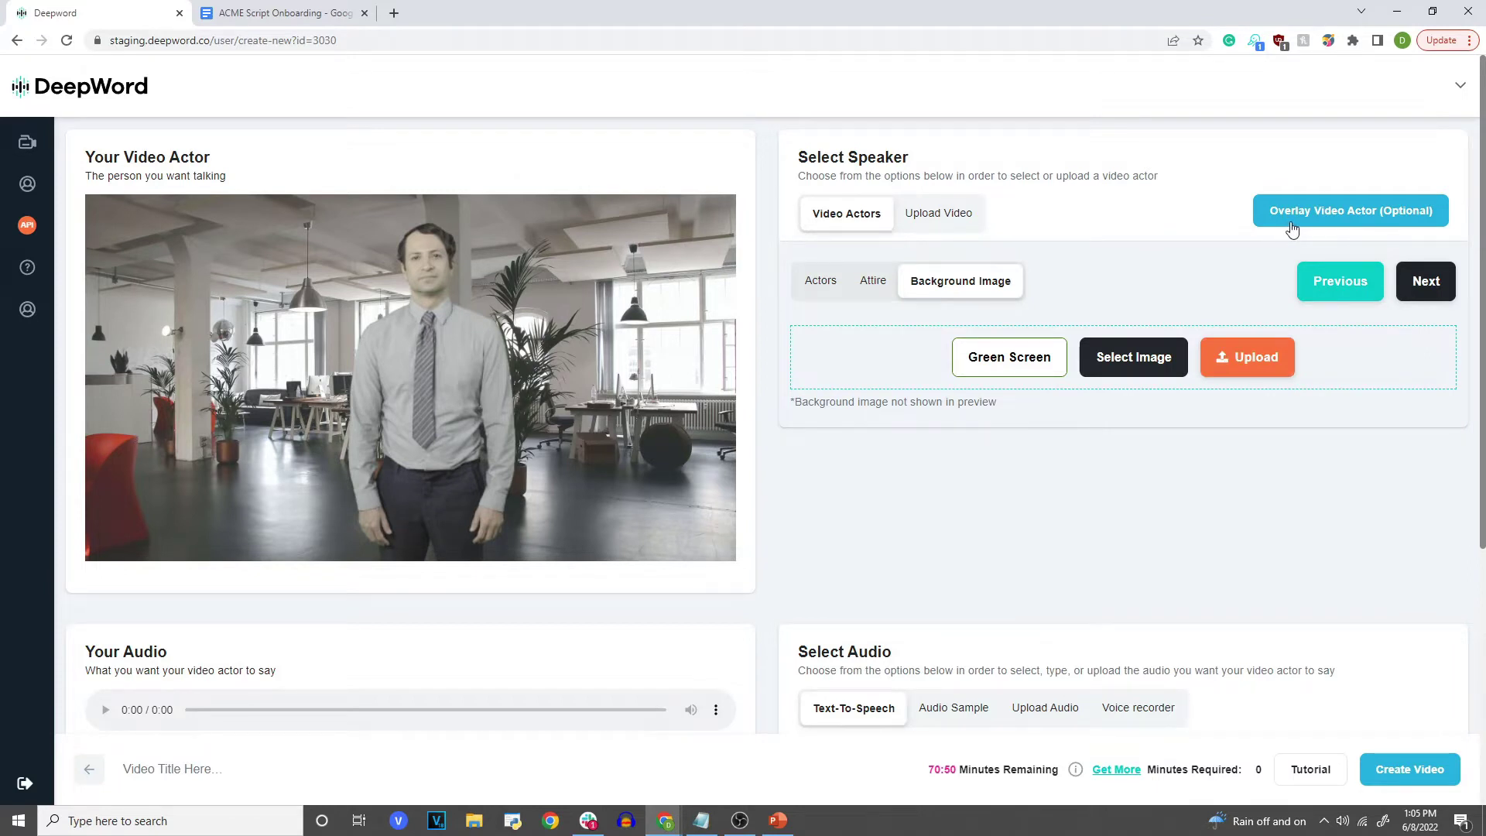
Overlay the actor, crop to Oscar's upper body, and place the inset bottom-left
left_click(1392, 228)
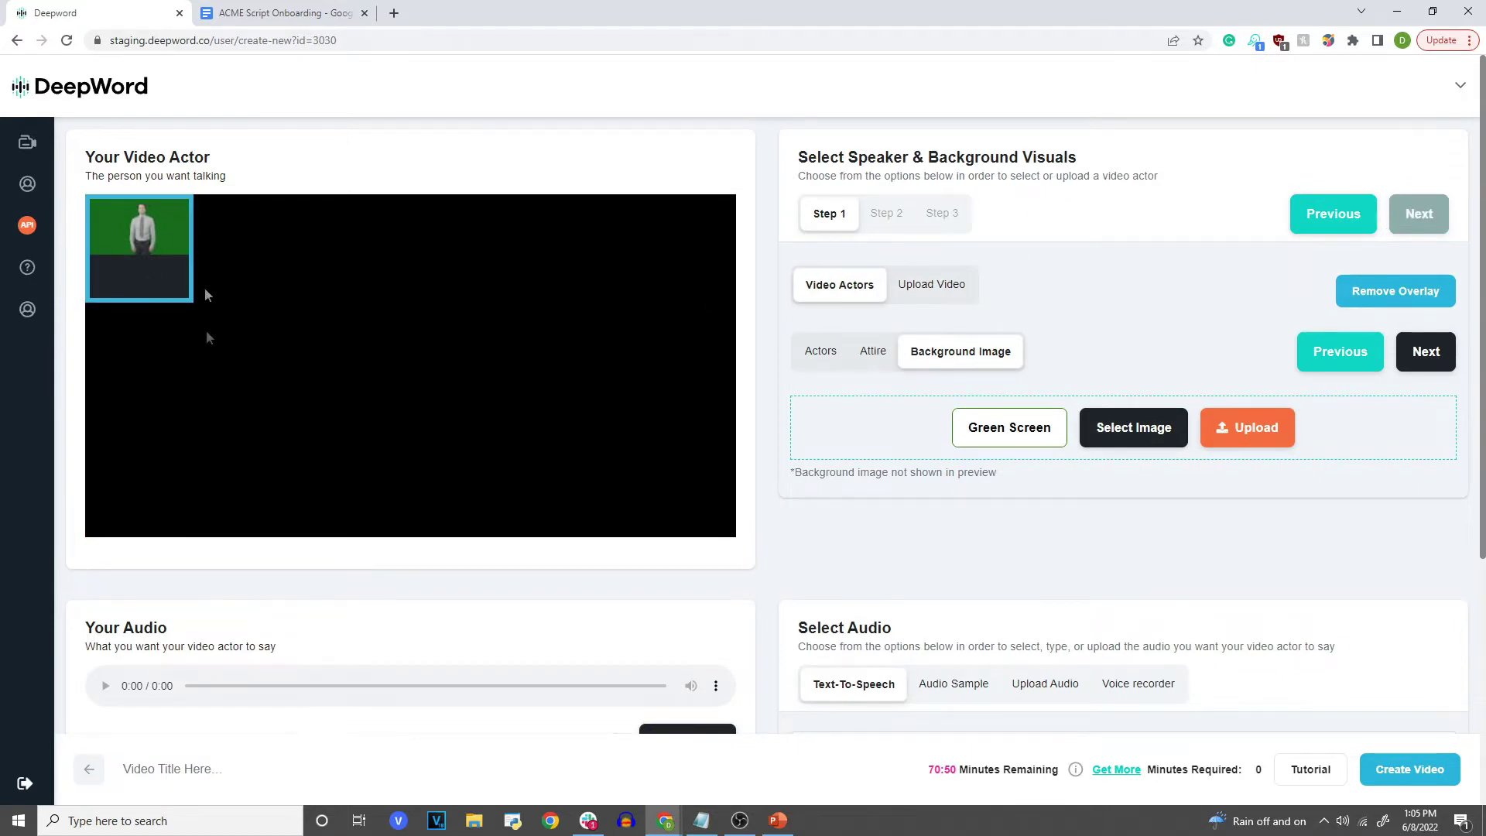
left_click(886, 214)
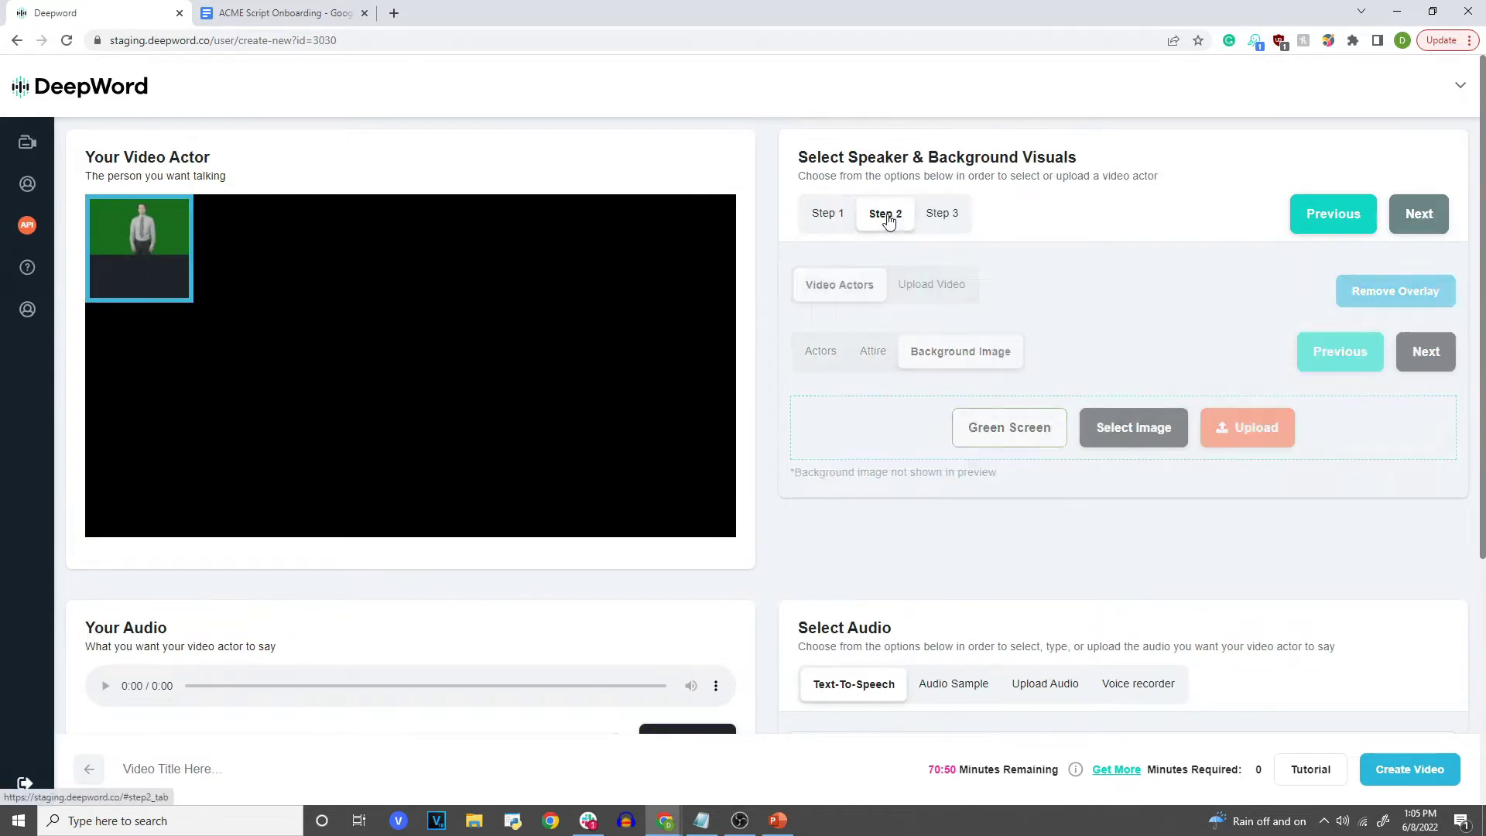
left_click_drag(1121, 513, 1248, 407)
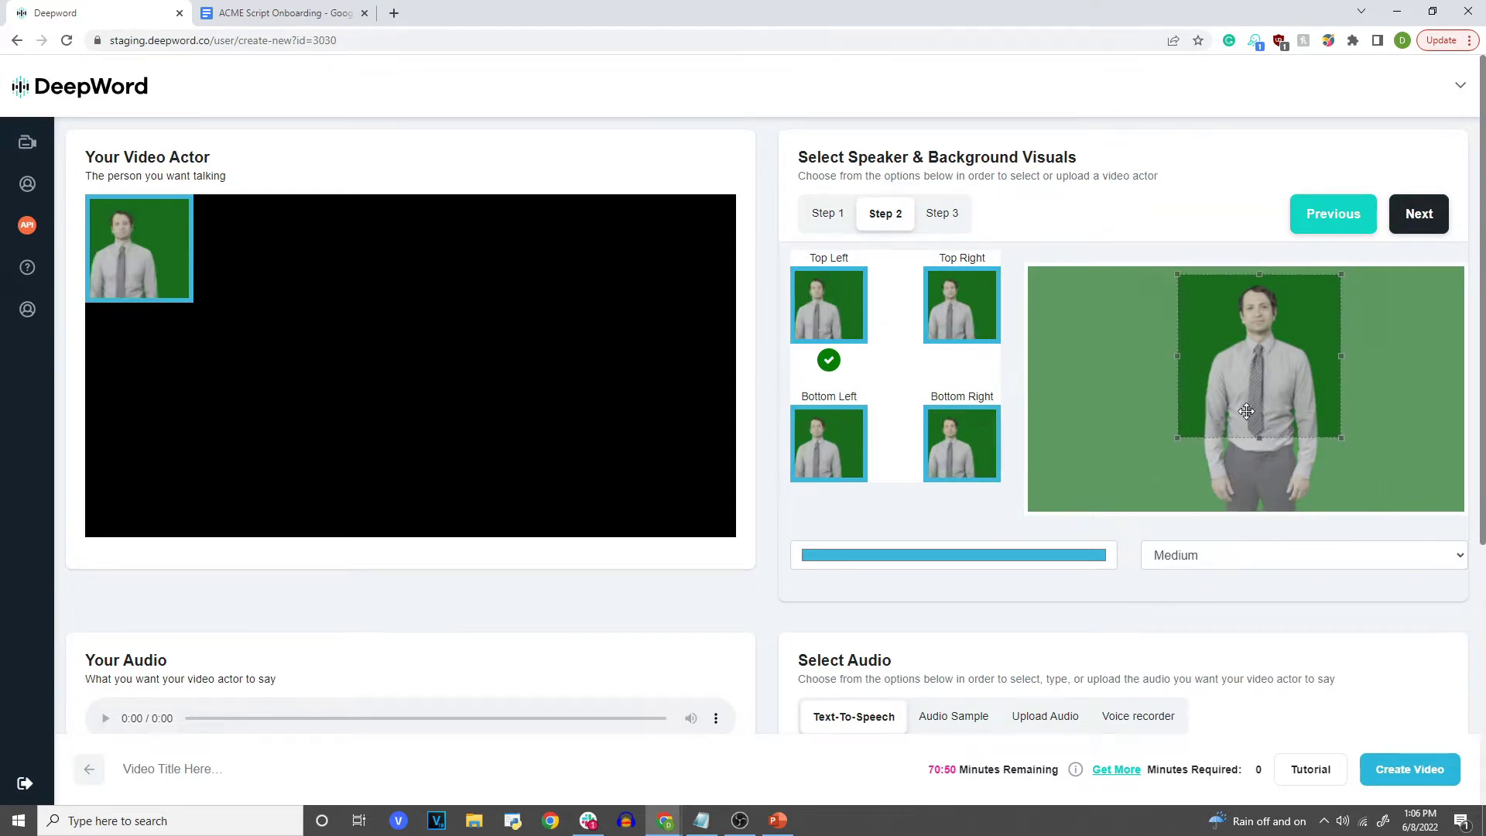
left_click(809, 450)
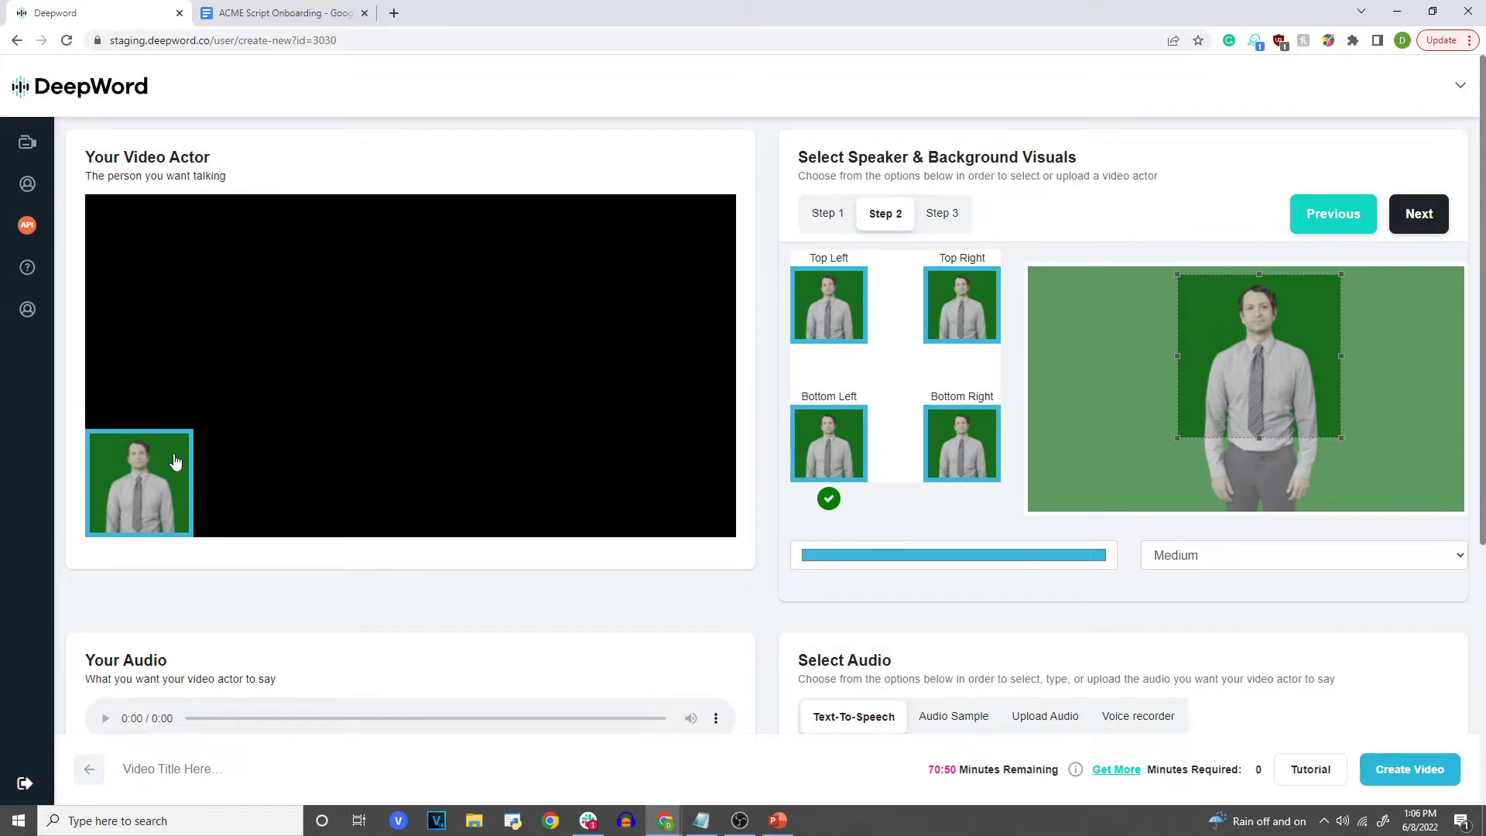
Give the inset a pale mint border of Medium width and continue to the next step
left_click(1054, 559)
left_click_drag(911, 695, 915, 695)
left_click_drag(919, 589, 859, 570)
left_click(1038, 587)
left_click(1231, 555)
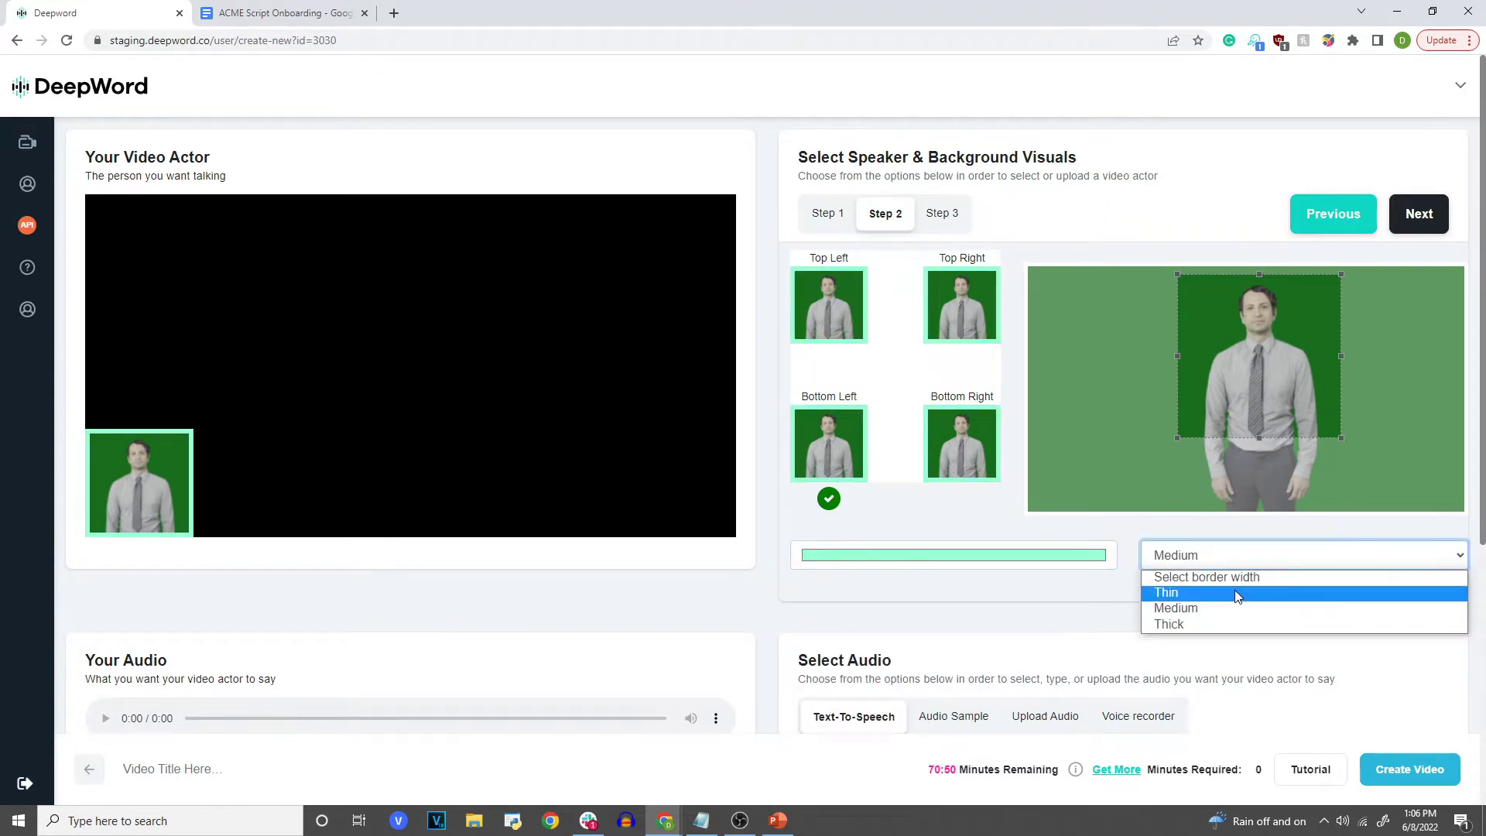
left_click(1236, 593)
left_click(1220, 557)
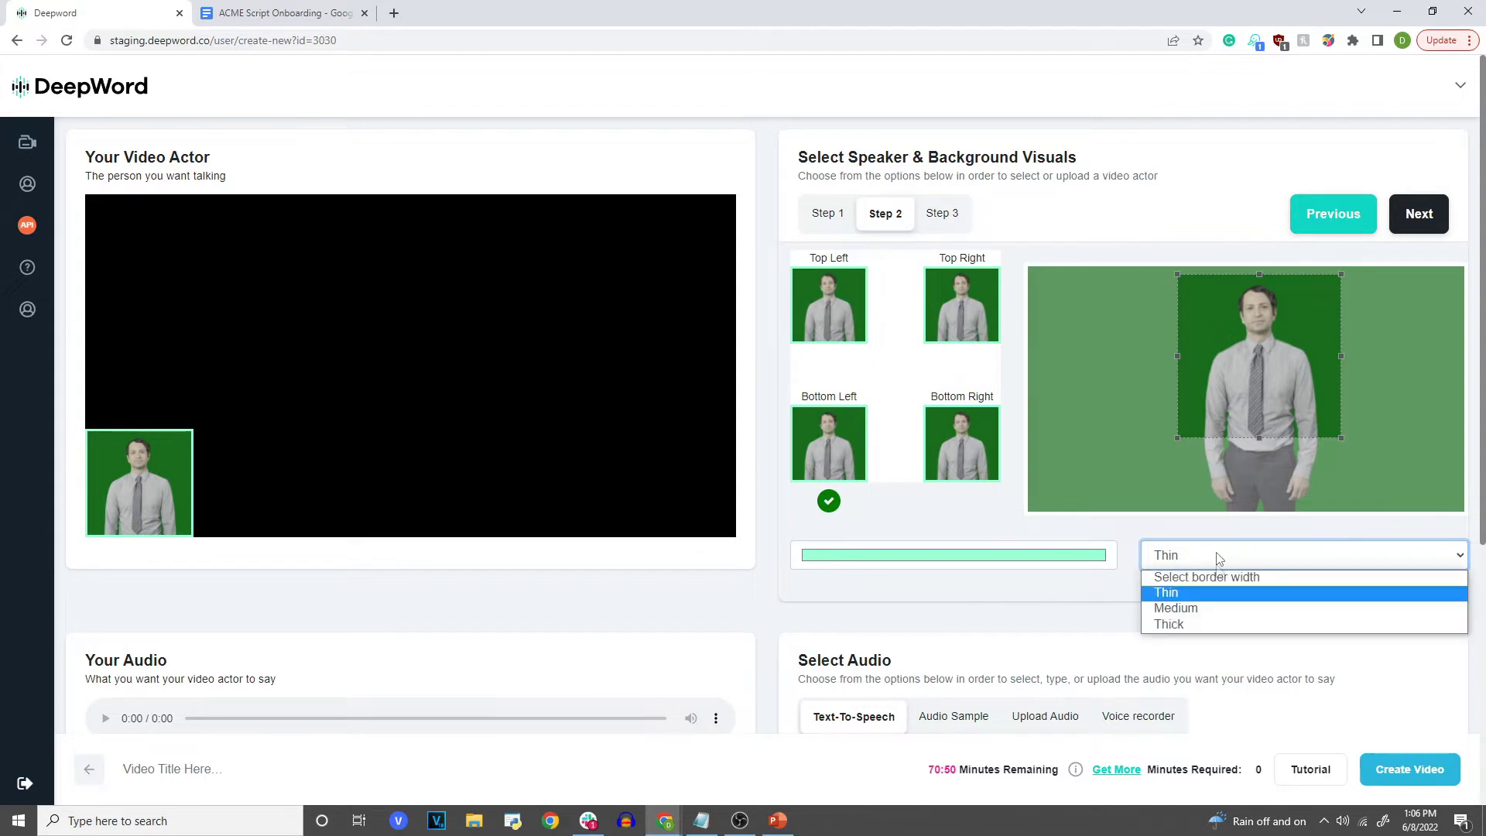
left_click(1215, 610)
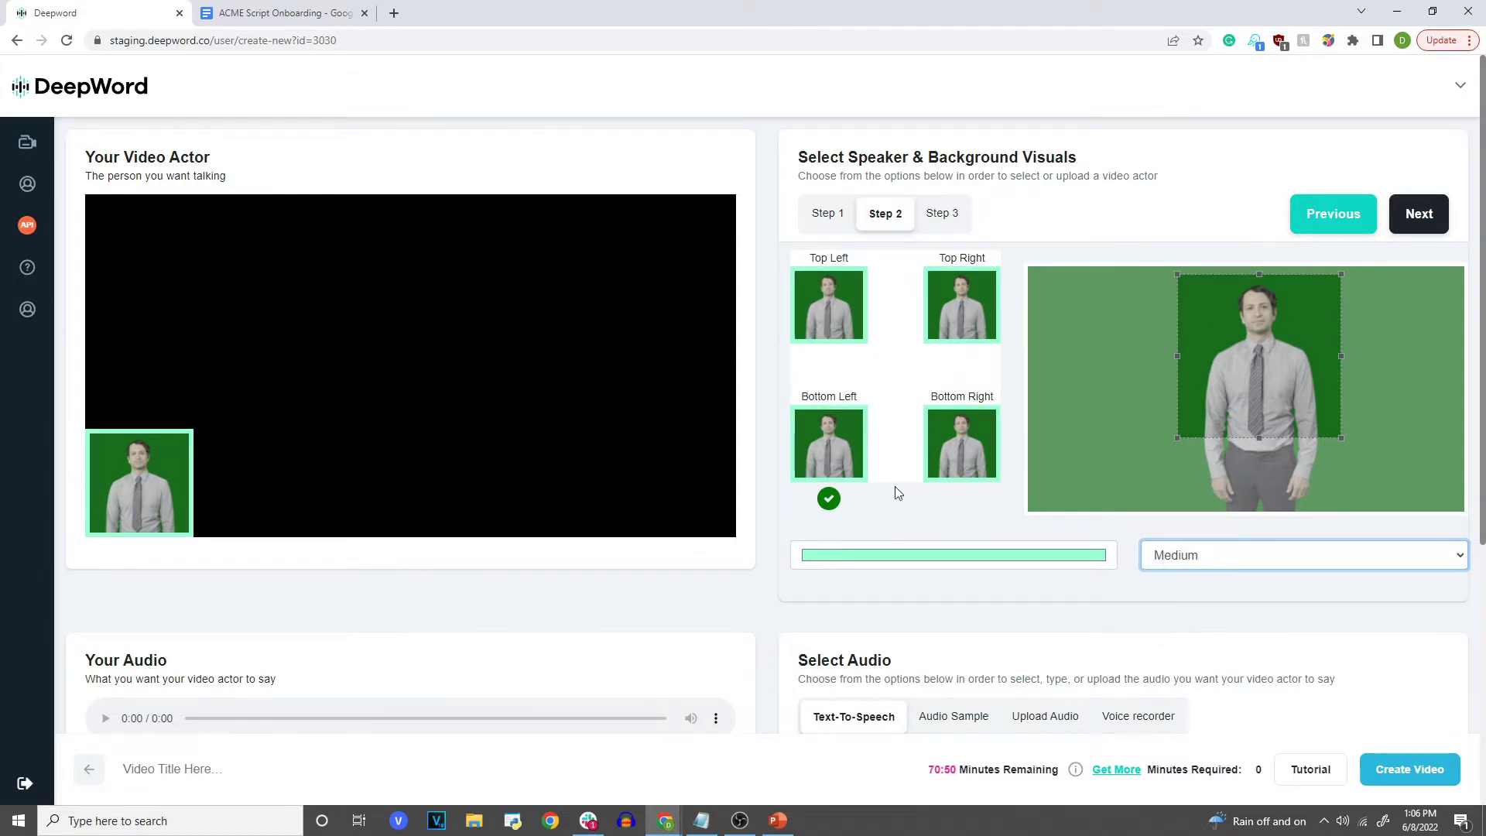
left_click(1420, 214)
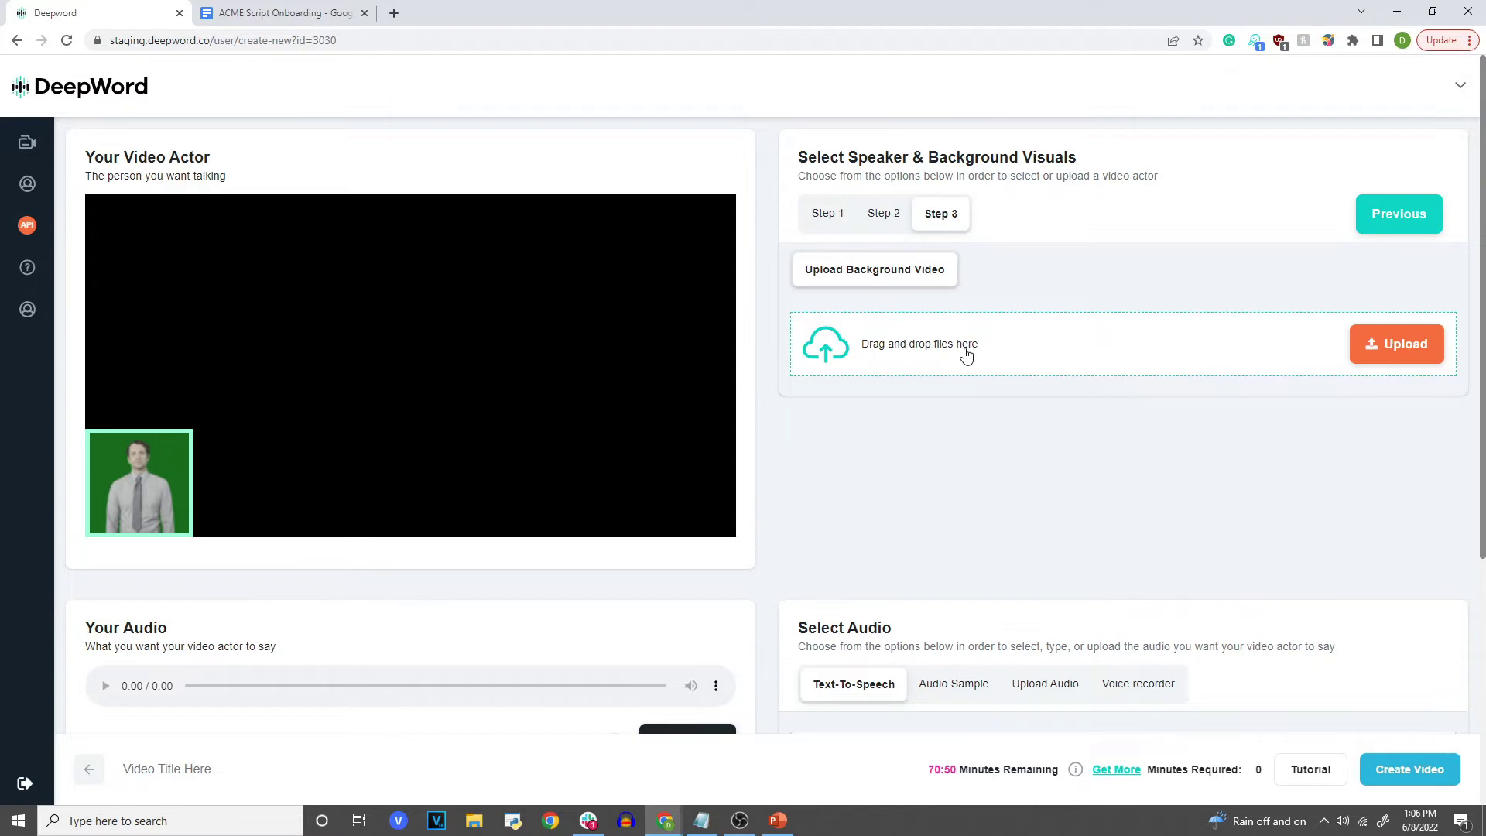
Copy the full script text from the ACME Script Onboarding document
scroll(987, 418, "down", 4)
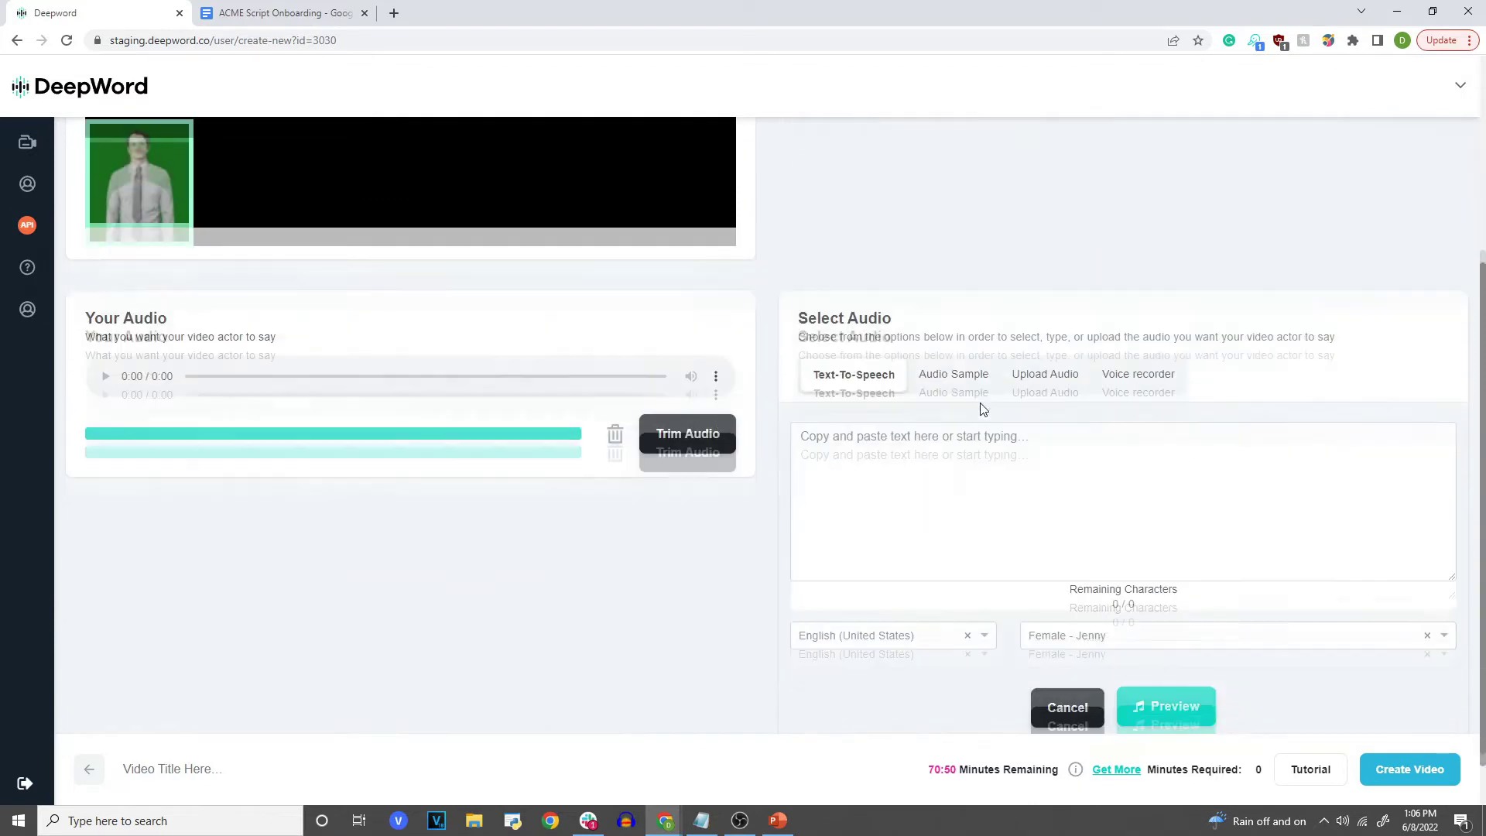
left_click(929, 457)
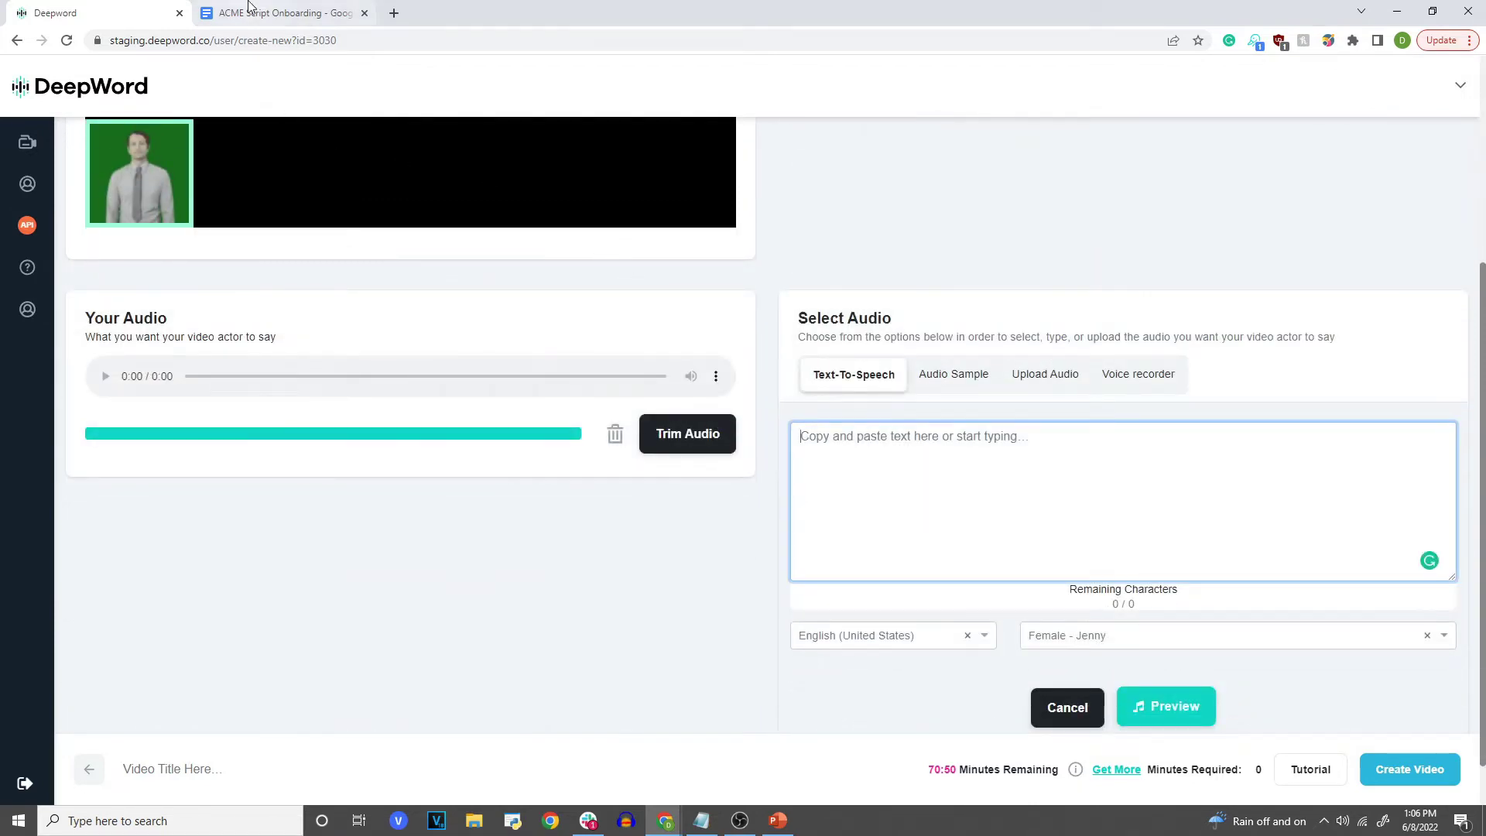
left_click(279, 13)
left_click_drag(355, 237, 708, 612)
right_click(618, 500)
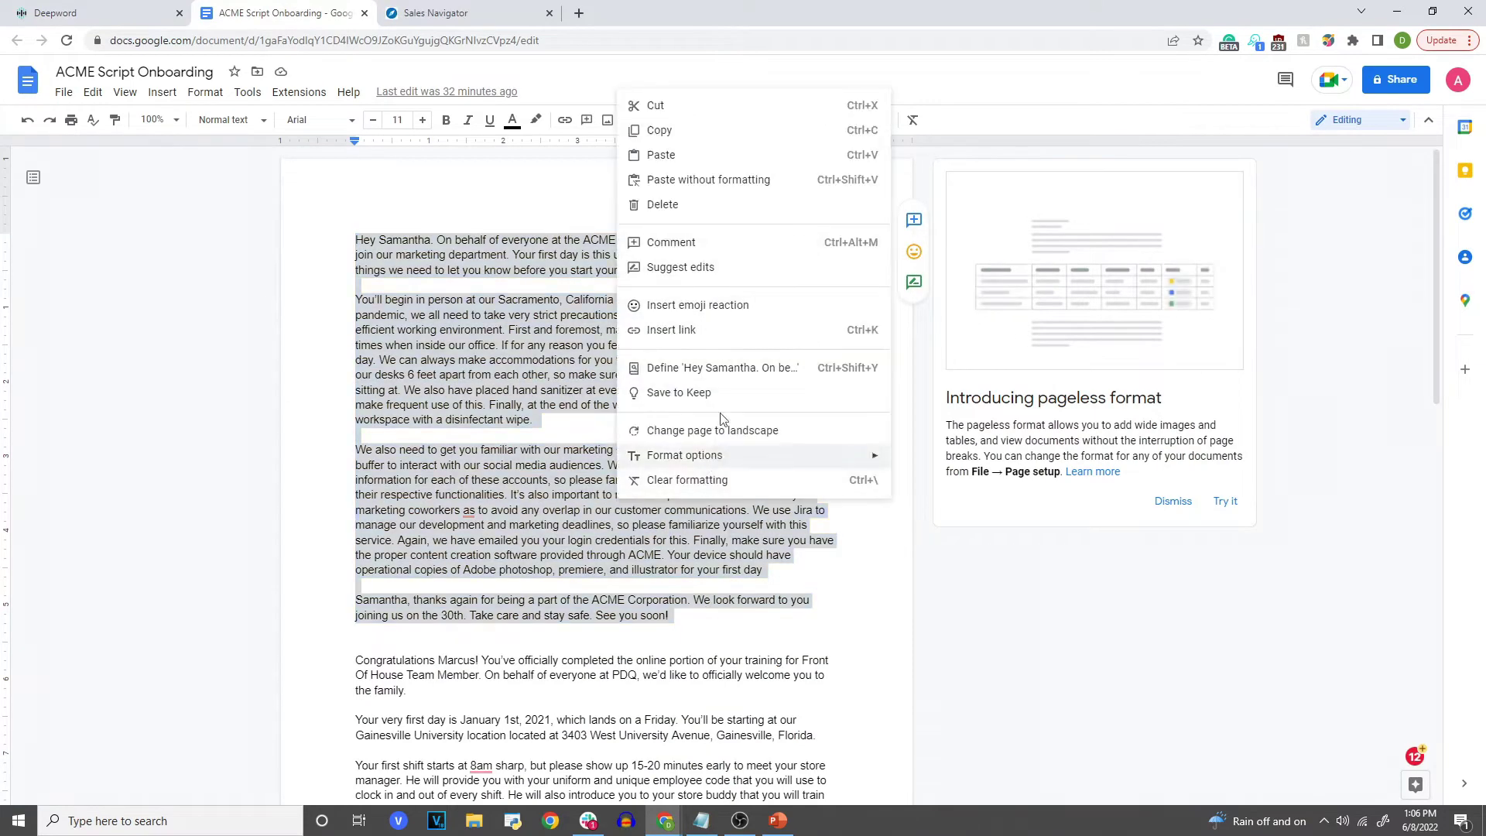
left_click(678, 138)
Paste the onboarding script into DeepWord's Text-To-Speech box
left_click(109, 13)
right_click(962, 505)
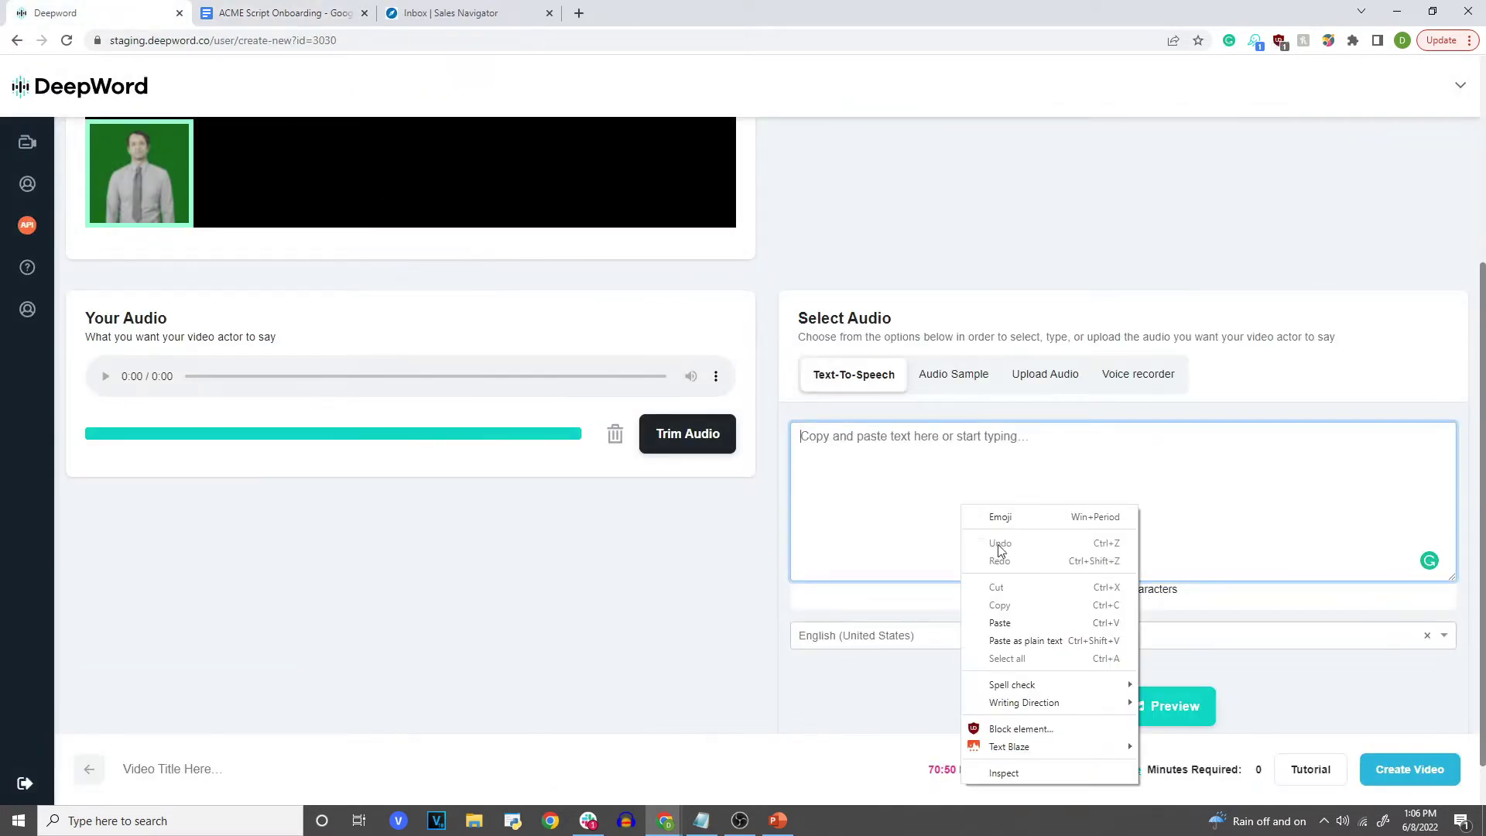
left_click(1007, 620)
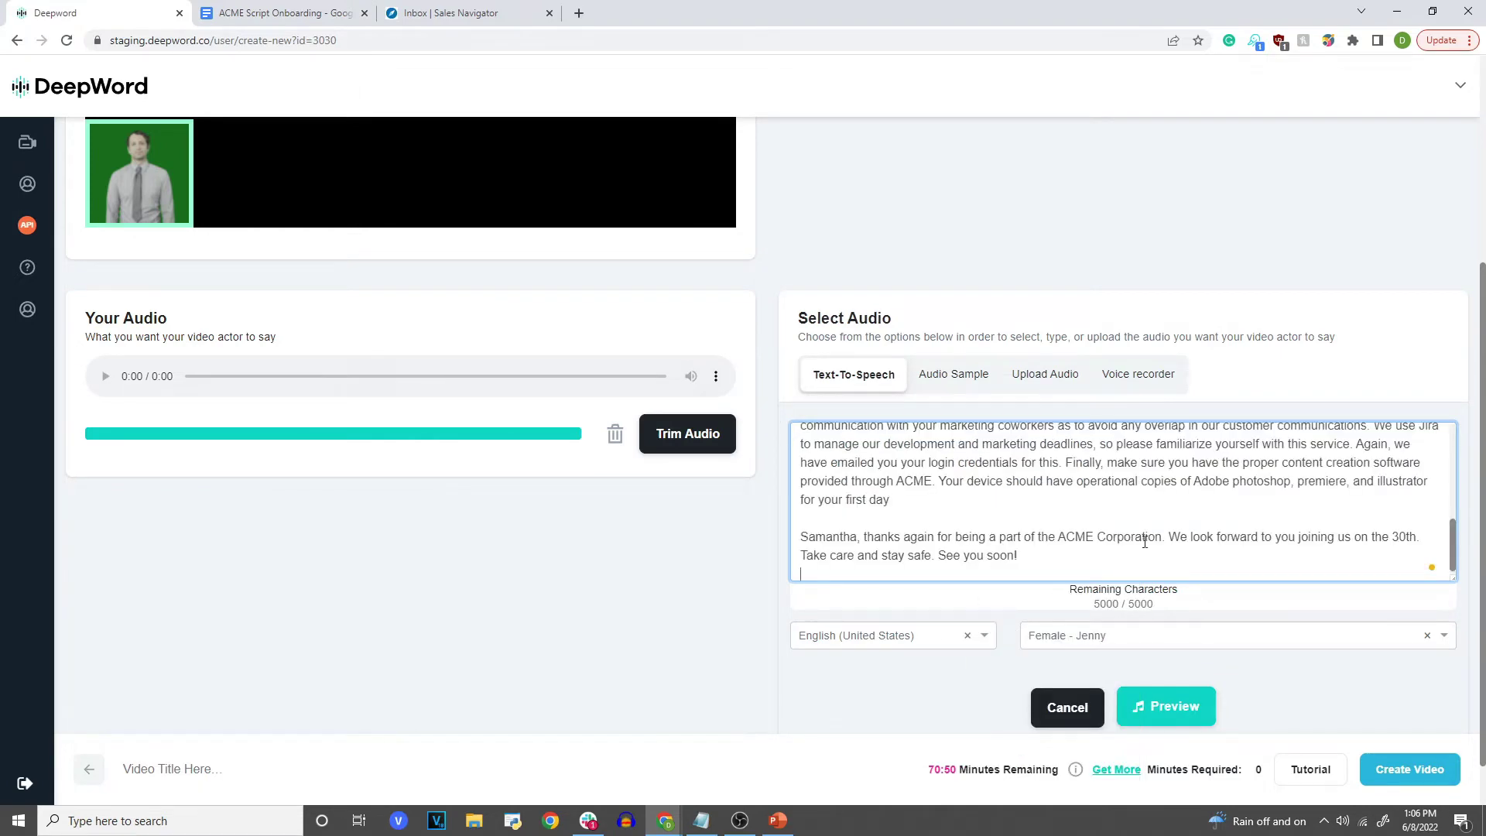
scroll(1145, 542, "up", 10)
scroll(1135, 531, "down", 5)
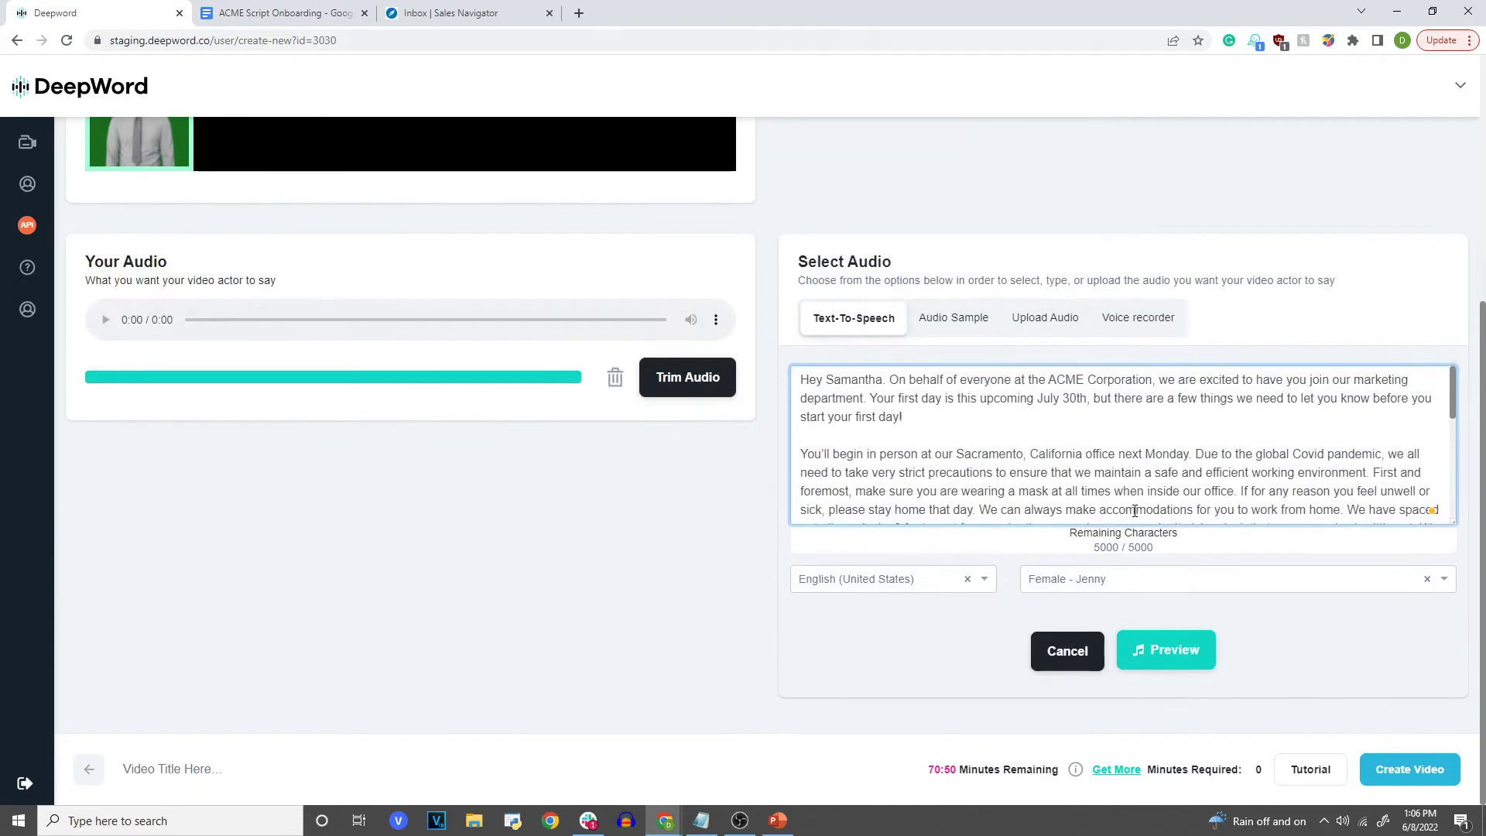
Choose the Male - Guy voice and generate the spoken audio preview
left_click(1155, 582)
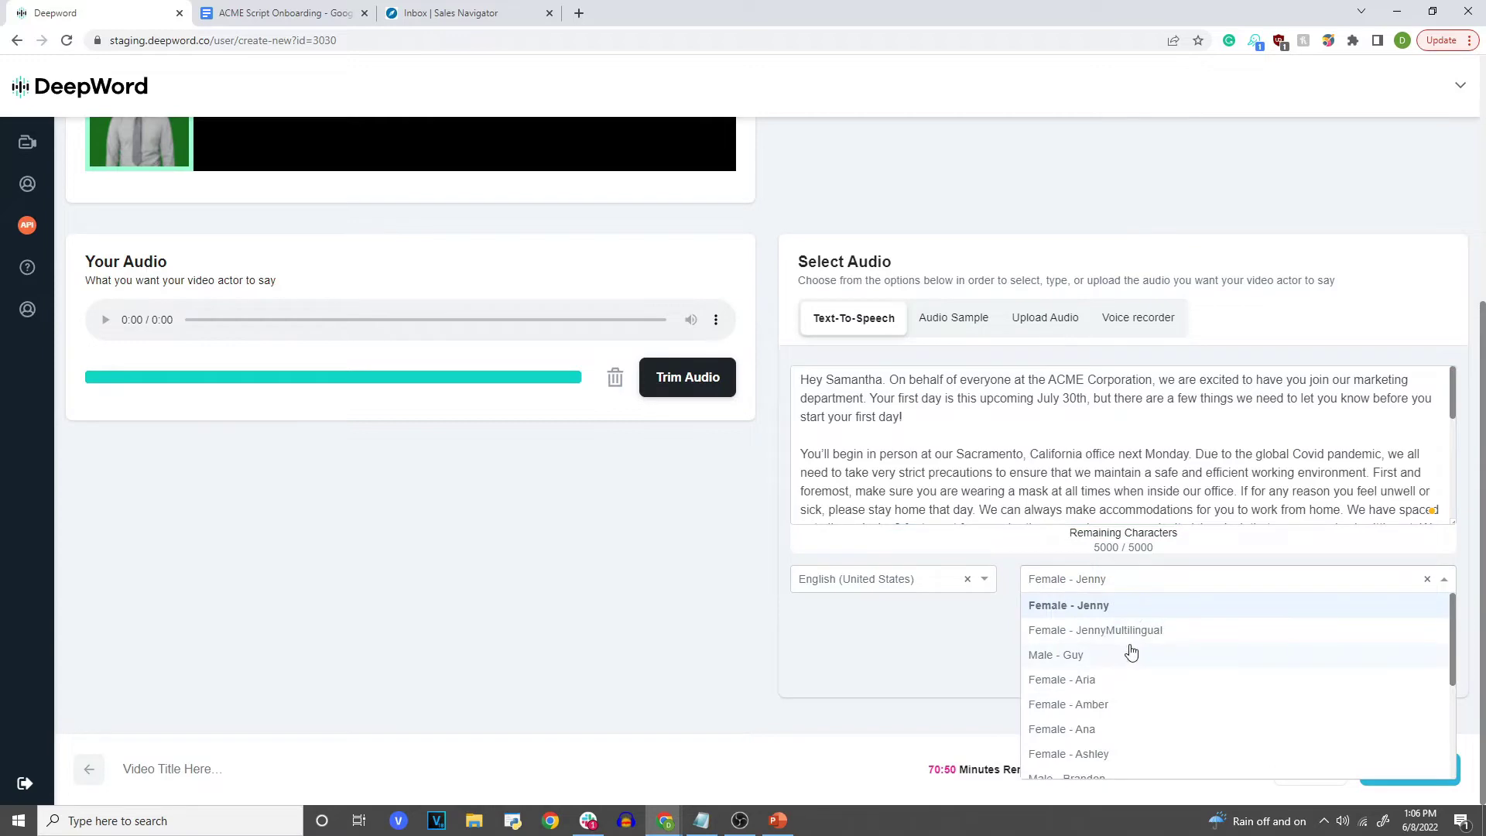
left_click(1131, 655)
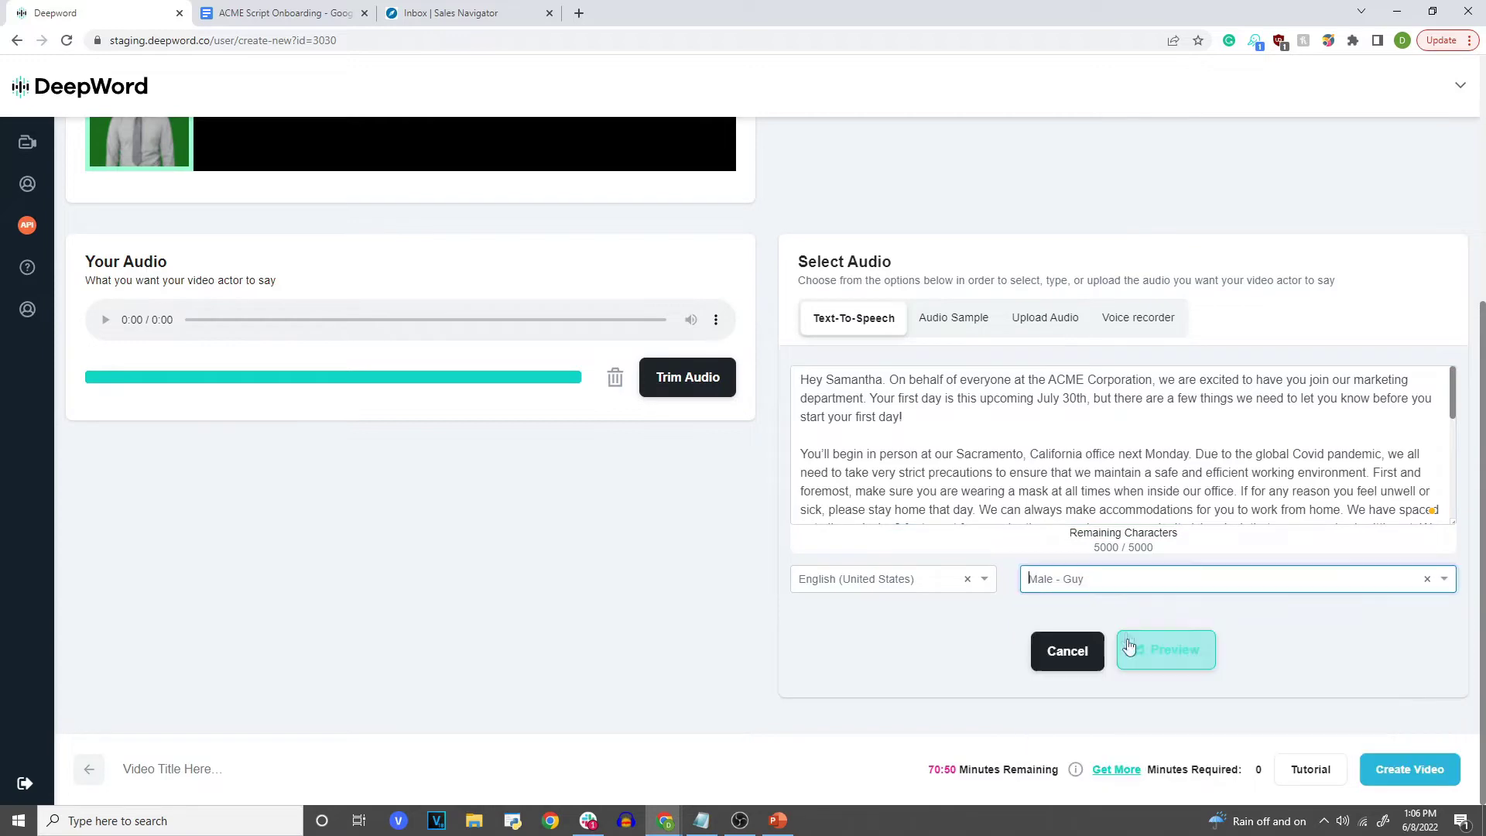
left_click(1173, 654)
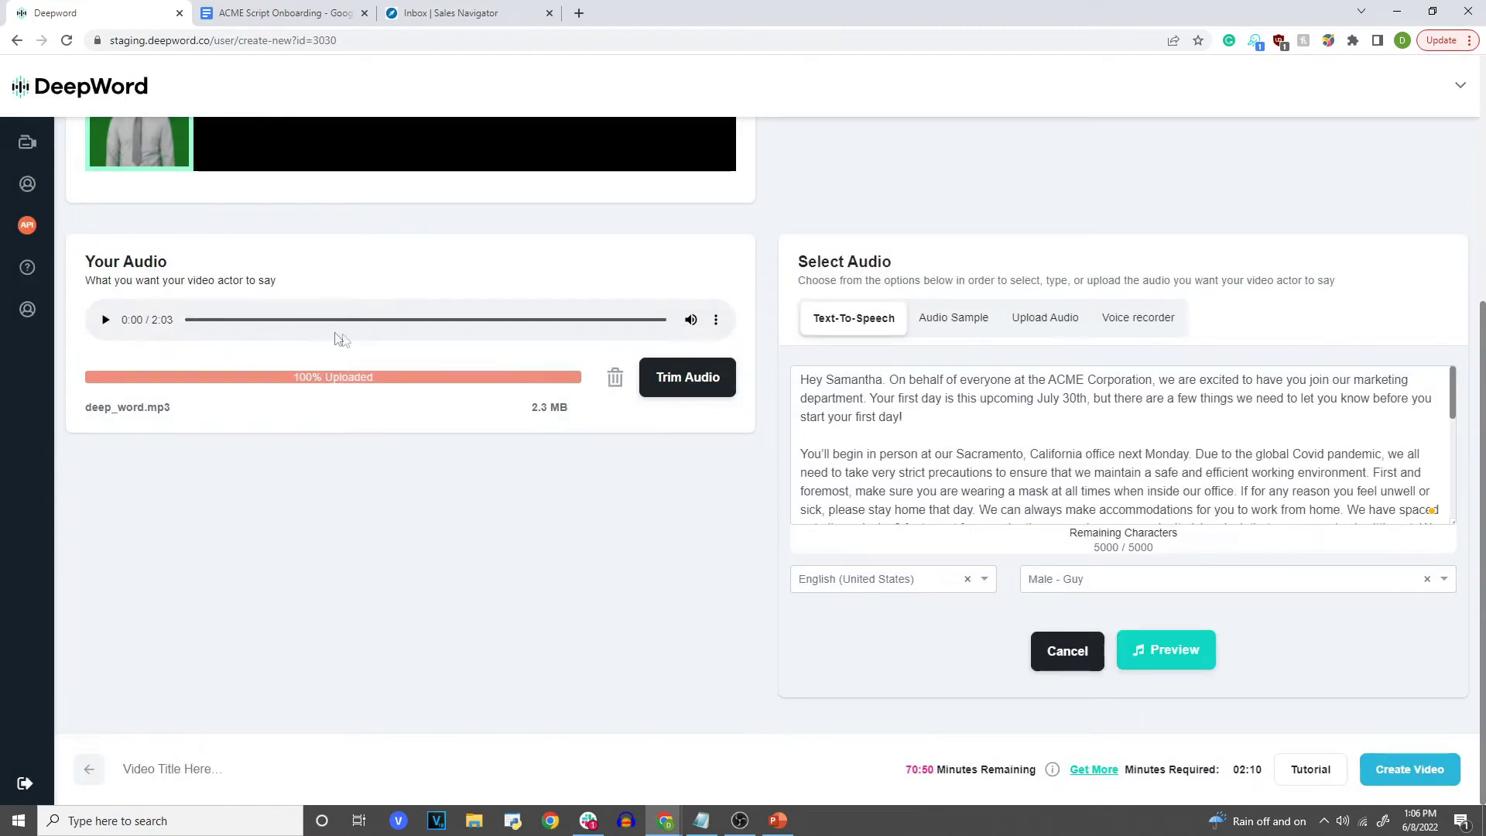
mouse_move(782, 825)
scroll(656, 588, "up", 4)
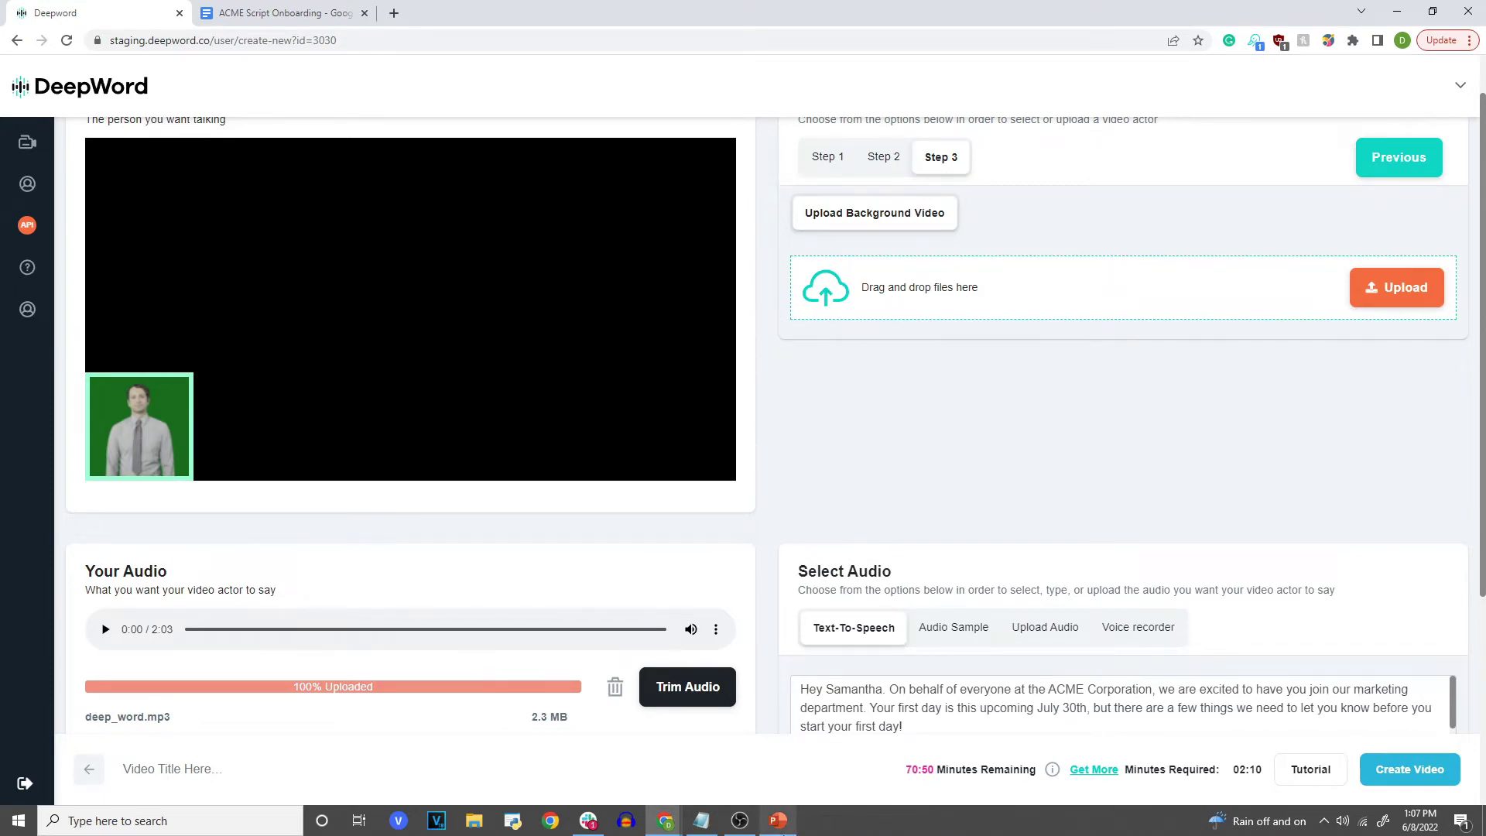
left_click(778, 822)
left_click_drag(464, 9, 0, 120)
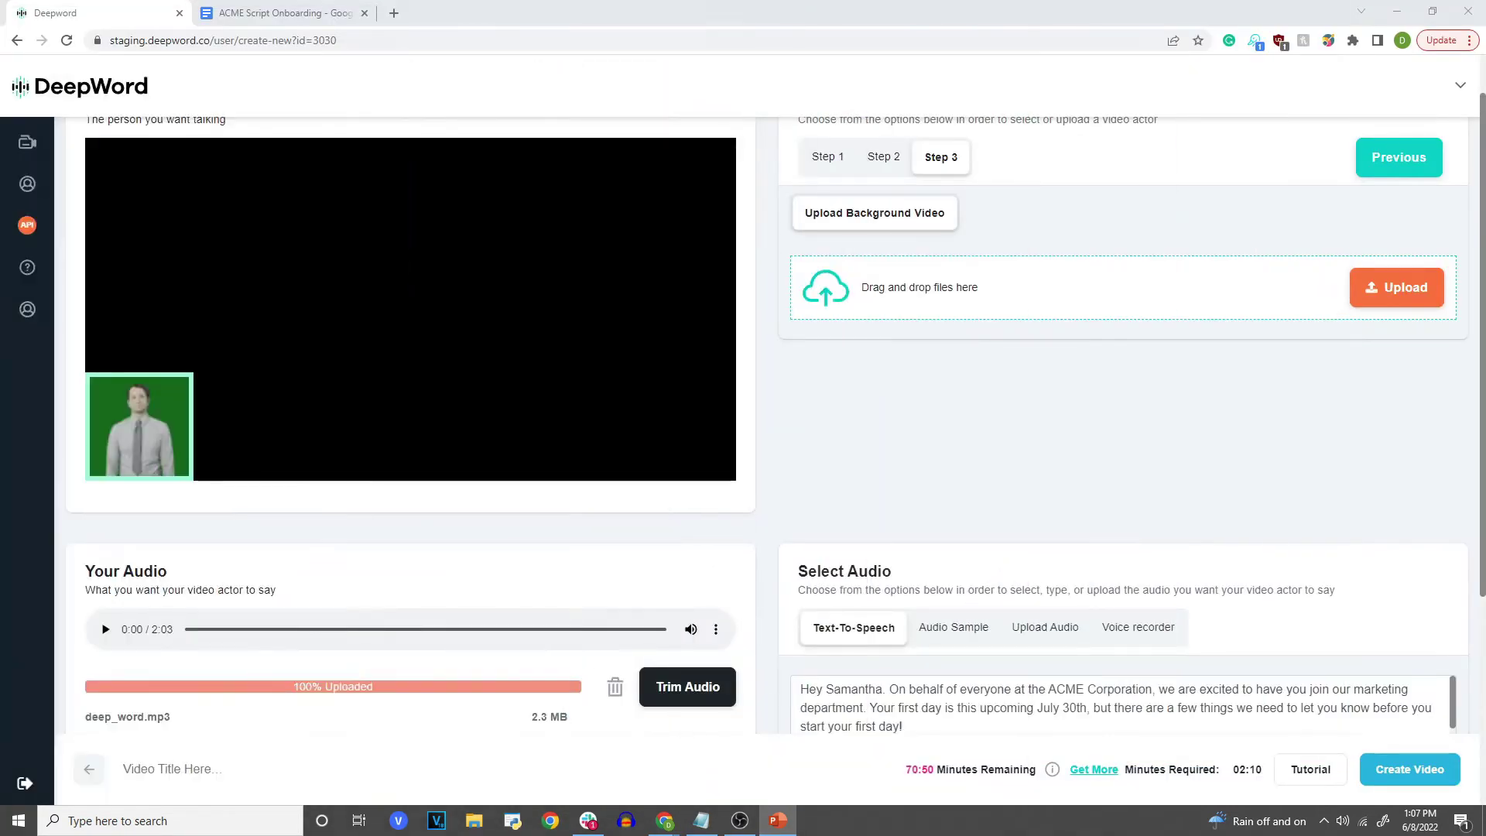
scroll(249, 531, "down", 2)
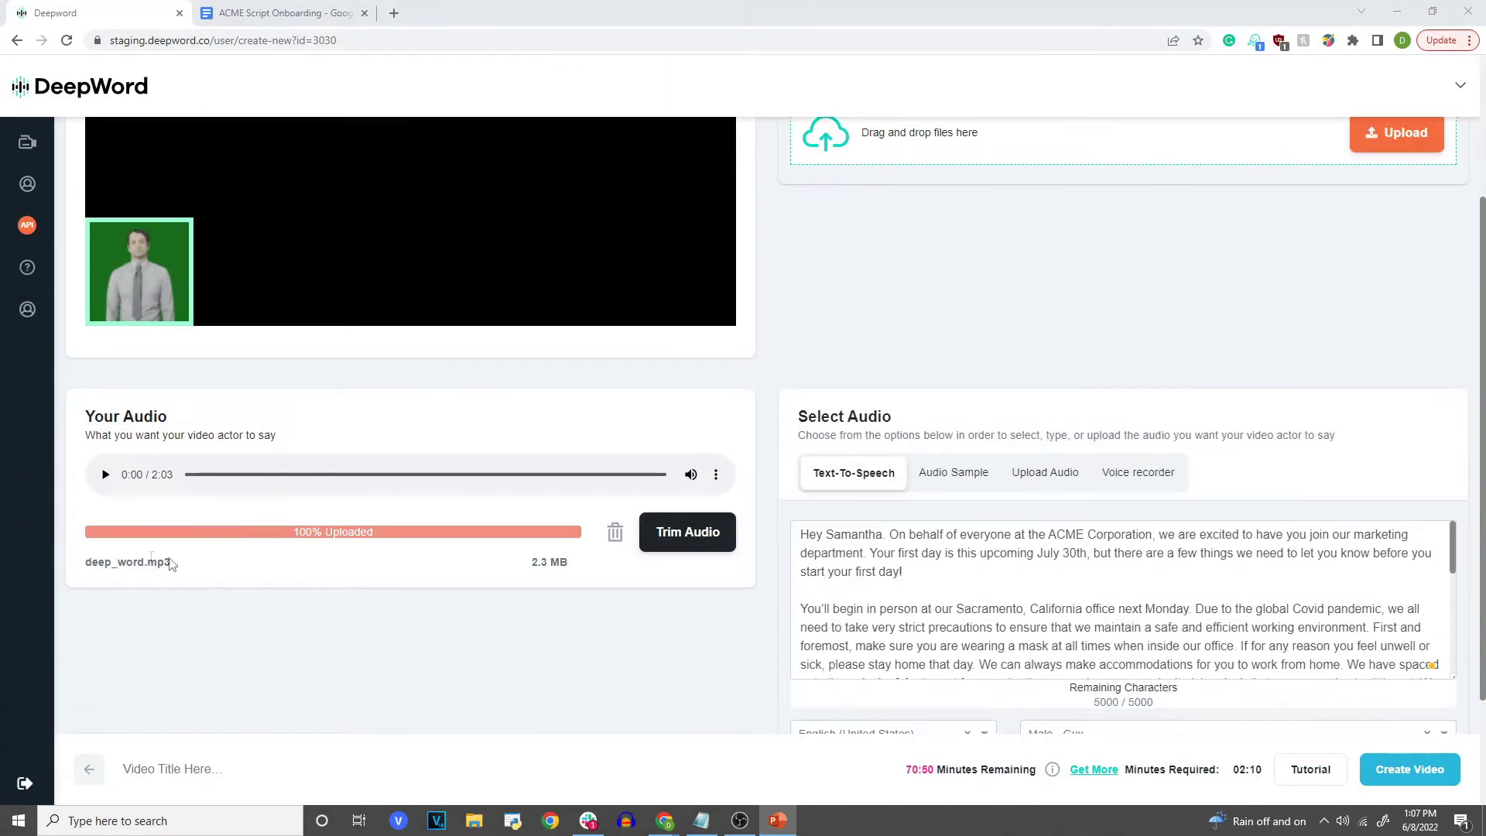